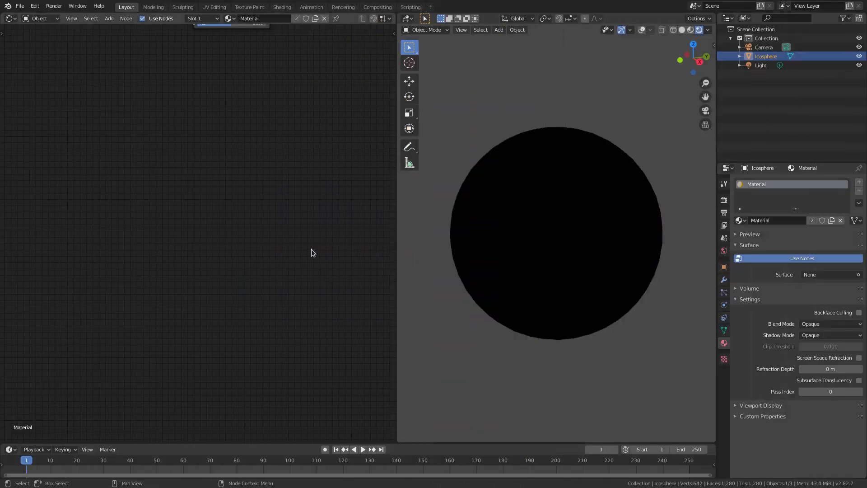
# Step: Search the addable shader nodes for "magic" to locate the Magic Texture node
pyautogui.moveTo(302, 202); pyautogui.dragTo(300, 418, button='middle')
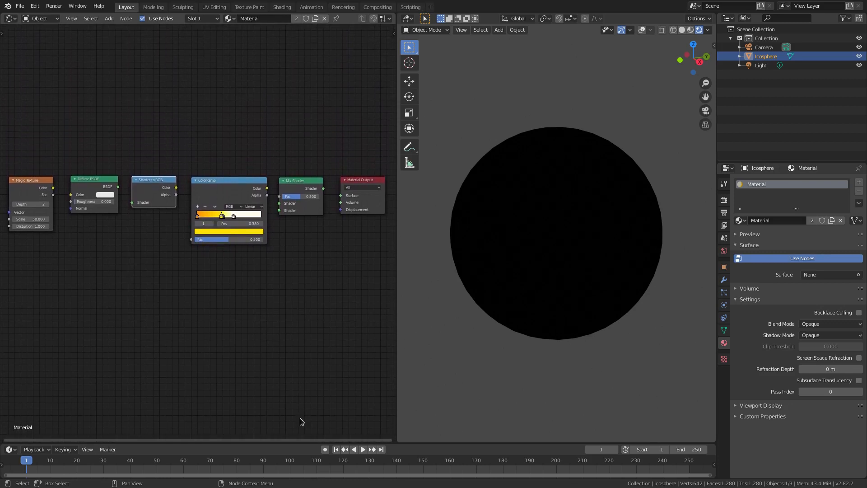
pyautogui.click(30, 183)
pyautogui.hotkey('shift', 'a')
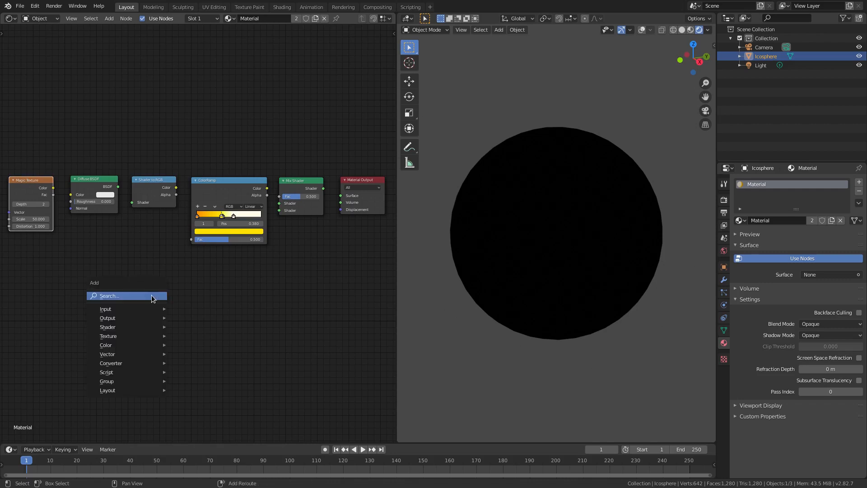
pyautogui.click(151, 294)
pyautogui.write('magic')
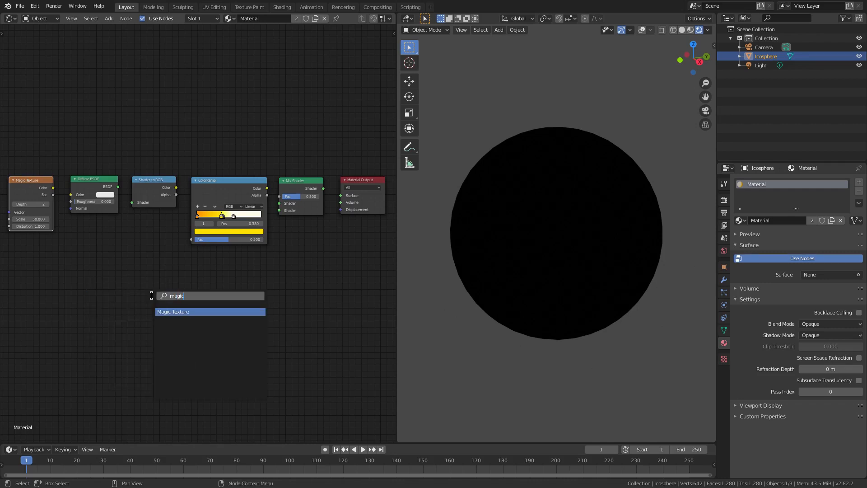
pyautogui.click(94, 182)
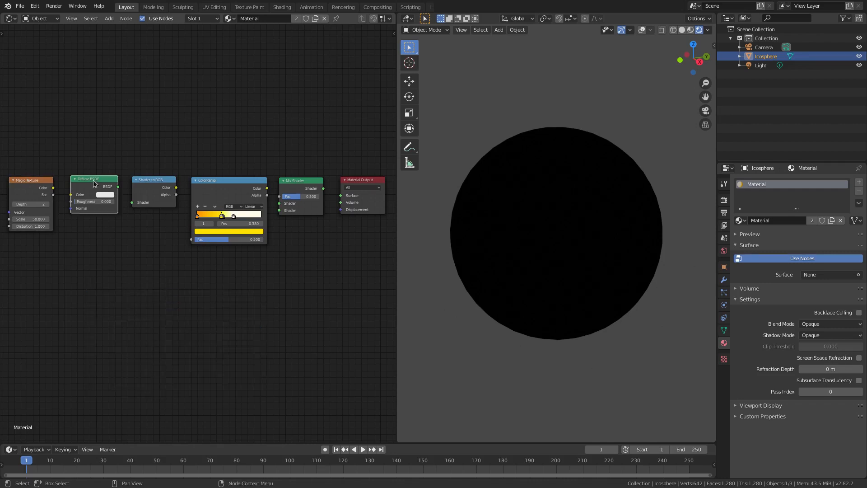
# Step: Nudge the Diffuse BSDF, Shader to RGB and ColorRamp nodes into a neat row in the shader graph
pyautogui.click(111, 247)
pyautogui.rightClick(135, 277)
pyautogui.click(93, 182)
pyautogui.click(131, 273)
pyautogui.moveTo(205, 203)
pyautogui.mouseDown()
pyautogui.moveTo(187, 263)
pyautogui.moveTo(199, 199)
pyautogui.mouseUp()
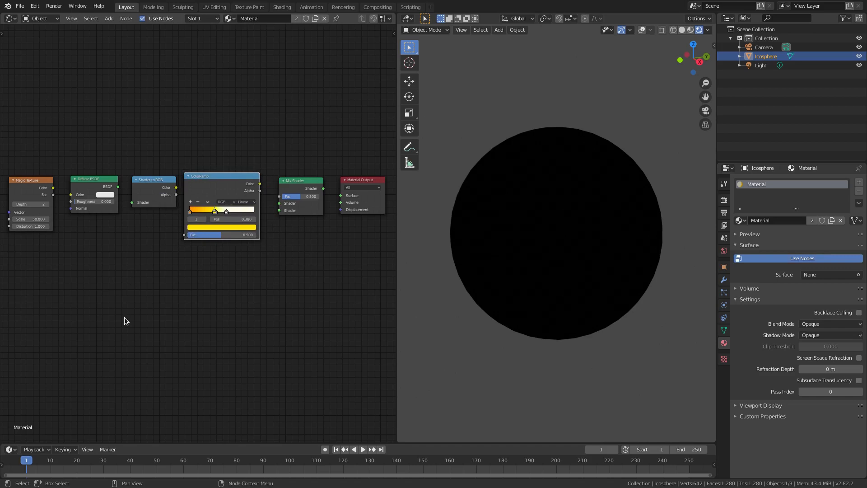
pyautogui.rightClick(149, 257)
pyautogui.moveTo(87, 187); pyautogui.dragTo(87, 183)
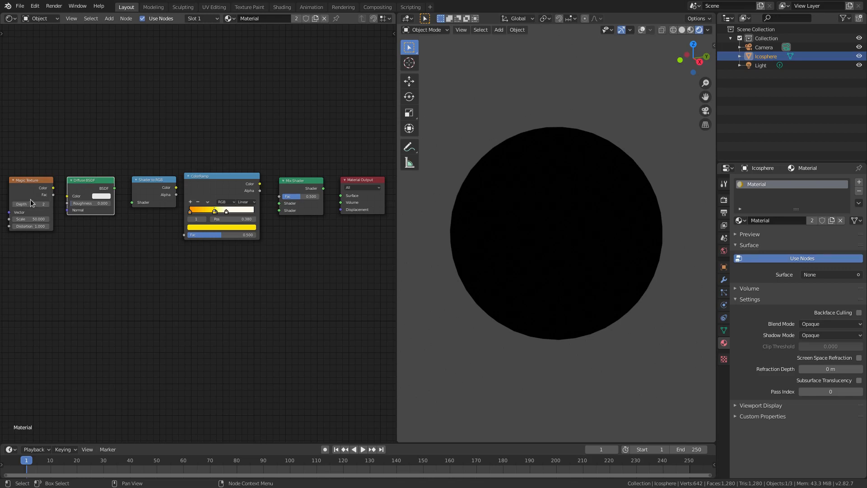
pyautogui.moveTo(153, 186); pyautogui.dragTo(149, 184)
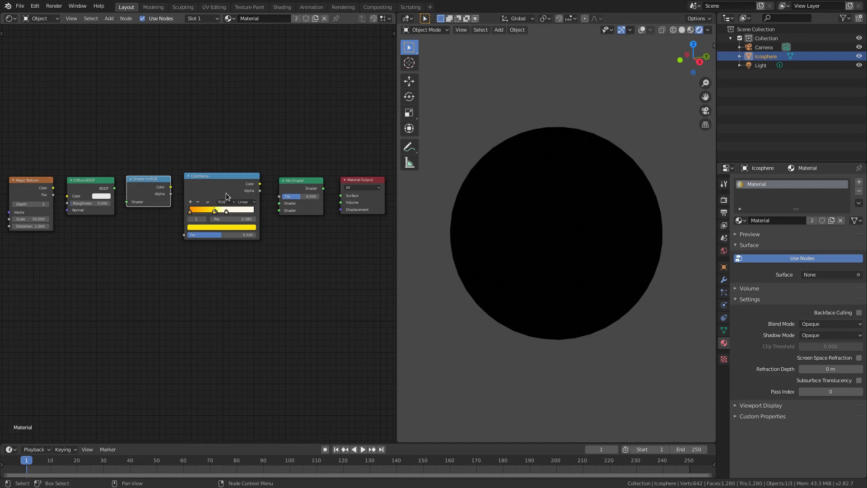
pyautogui.moveTo(220, 191); pyautogui.dragTo(217, 192)
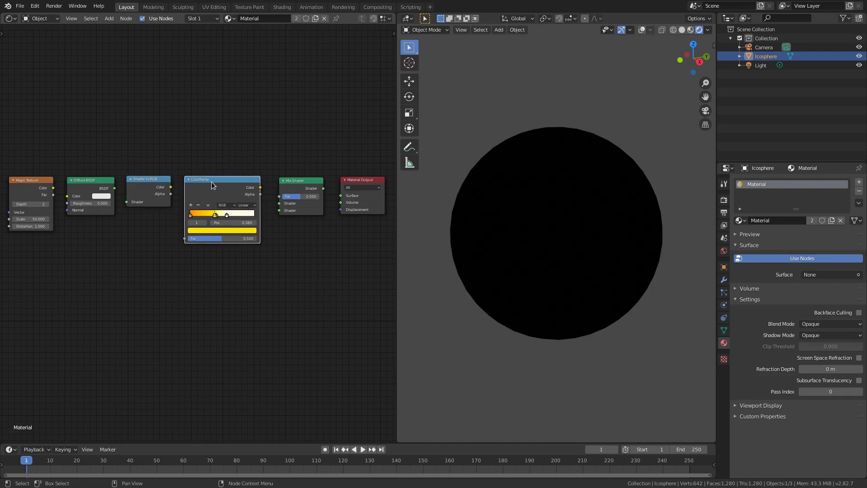
# Step: Delete the Mix Shader node and move the Material Output node beside the ColorRamp
pyautogui.moveTo(301, 180); pyautogui.dragTo(300, 178)
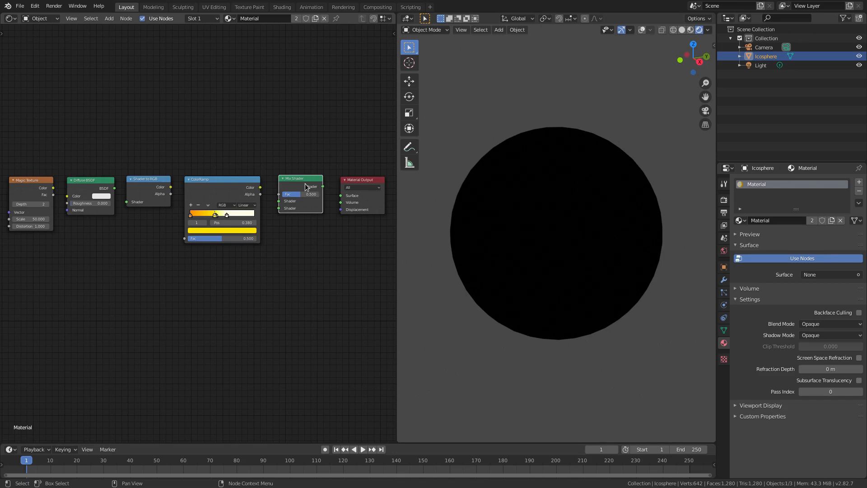
pyautogui.press('x')
pyautogui.moveTo(356, 180); pyautogui.dragTo(290, 180)
pyautogui.press('Home')
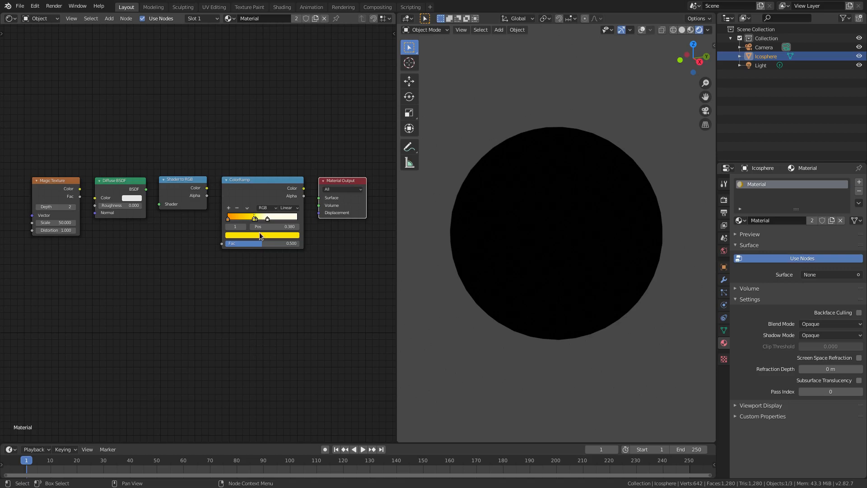
# Step: Connect the ColorRamp's Color output to the Material Output's Surface input and set the ramp interpolation to Constant
pyautogui.moveTo(303, 188)
pyautogui.mouseDown()
pyautogui.moveTo(313, 131)
pyautogui.moveTo(325, 198)
pyautogui.mouseUp()
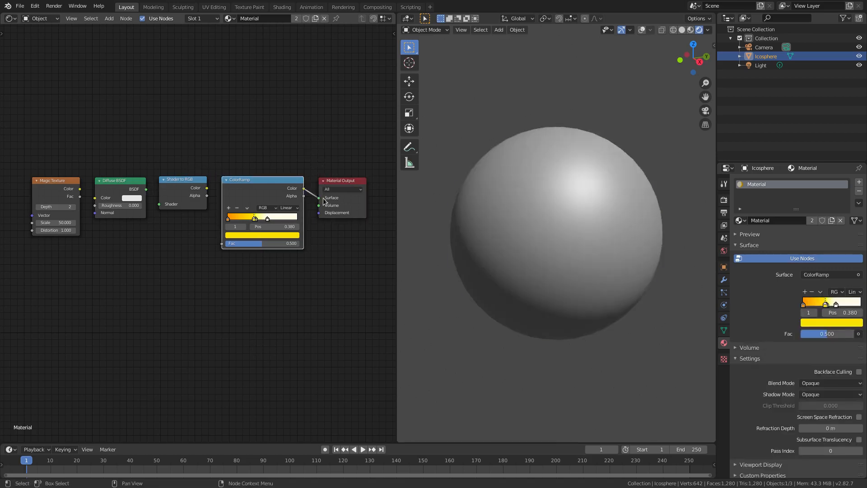
pyautogui.scroll(4, 263, 233)
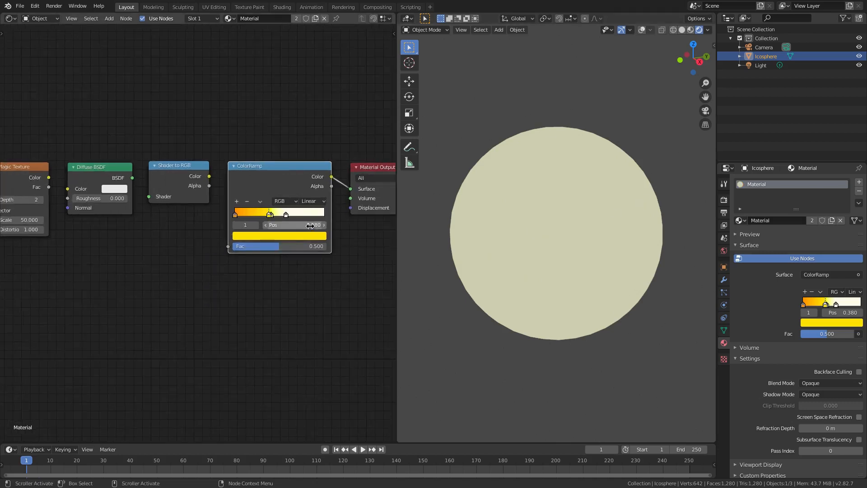
pyautogui.scroll(3, 263, 234)
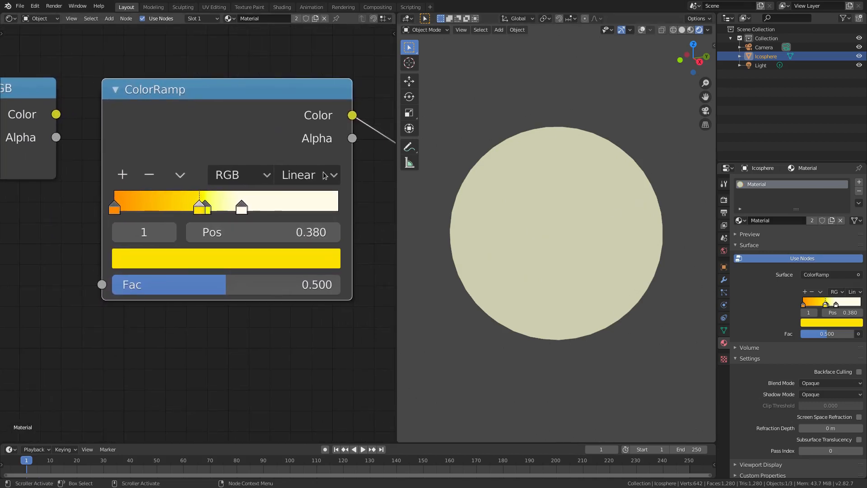
pyautogui.click(304, 175)
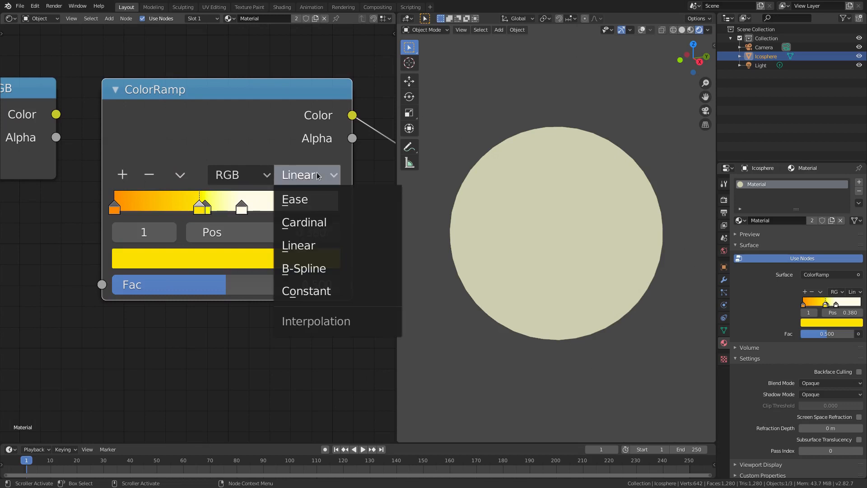
pyautogui.click(366, 294)
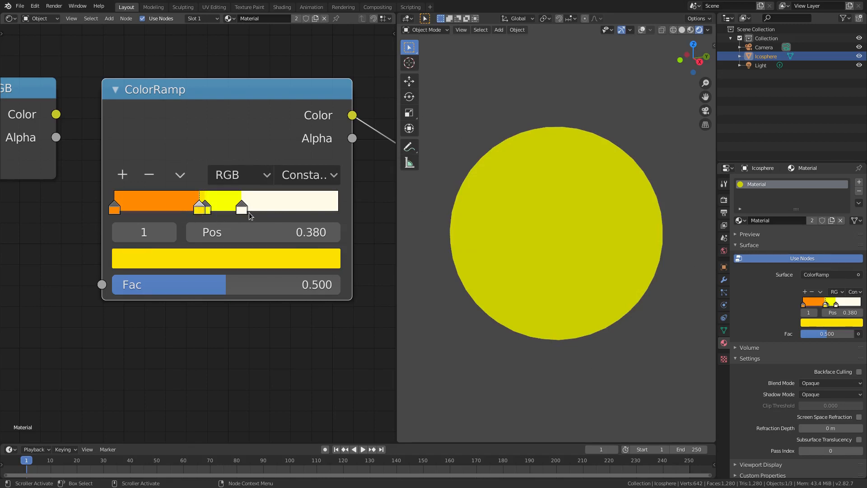
# Step: Add extra color stops to the ColorRamp and remove them again
pyautogui.click(124, 176)
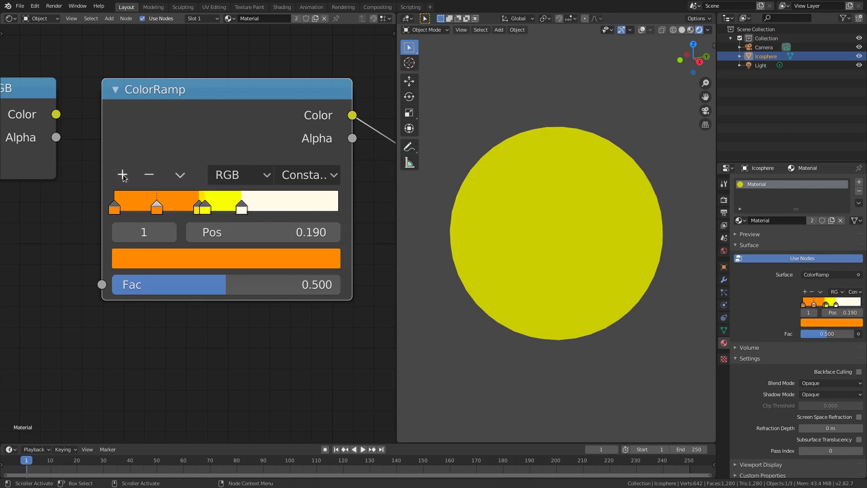
pyautogui.click(129, 176)
pyautogui.click(150, 175)
pyautogui.click(153, 200)
pyautogui.click(147, 181)
# Step: Try a light green color on the ColorRamp's first stop and undo the change
pyautogui.click(196, 262)
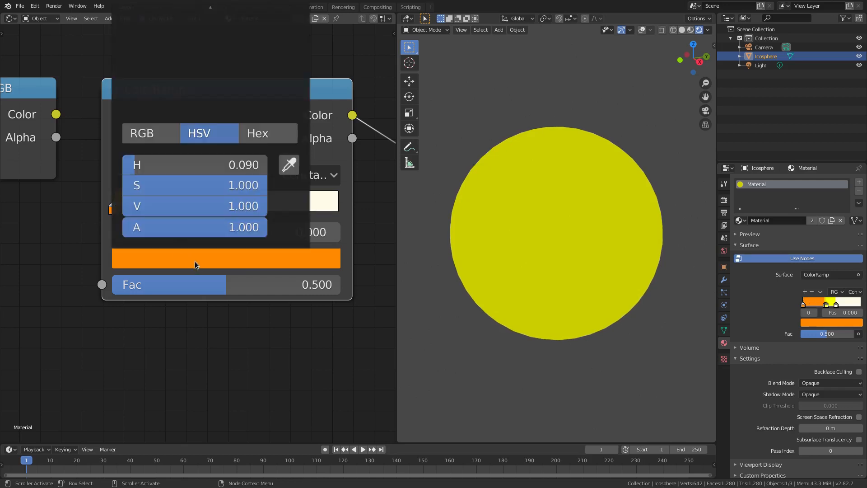
pyautogui.scroll(-2, 303, 330)
pyautogui.moveTo(258, 269); pyautogui.dragTo(273, 364, button='middle')
pyautogui.scroll(-4, 272, 364)
pyautogui.click(266, 319)
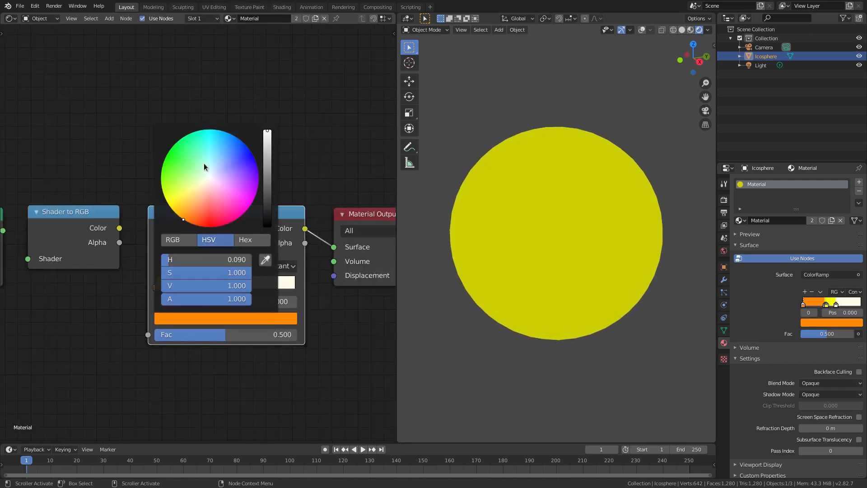
pyautogui.moveTo(192, 188); pyautogui.dragTo(256, 192)
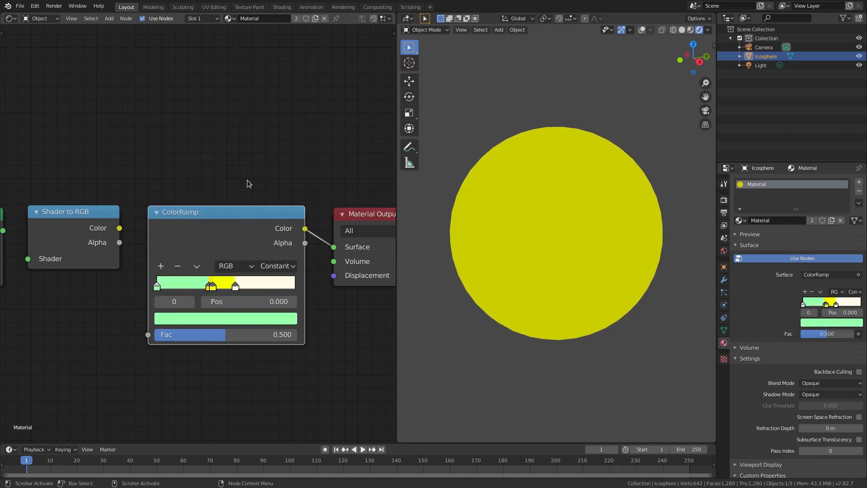
pyautogui.hotkey('ctrl', 'z')
# Step: Examine the color and position of each ColorRamp stop, from the off-white one back to the orange one
pyautogui.scroll(3, 236, 152)
pyautogui.moveTo(253, 316); pyautogui.dragTo(247, 266, button='middle')
pyautogui.click(259, 267)
pyautogui.click(248, 315)
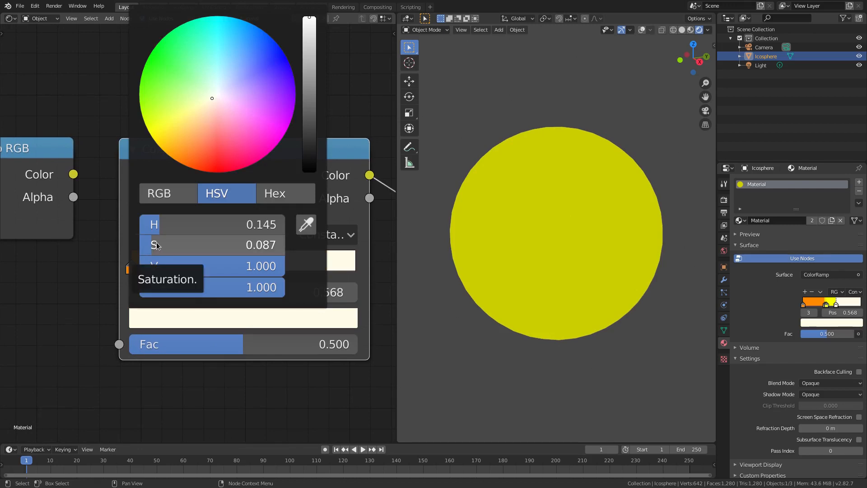
pyautogui.click(221, 268)
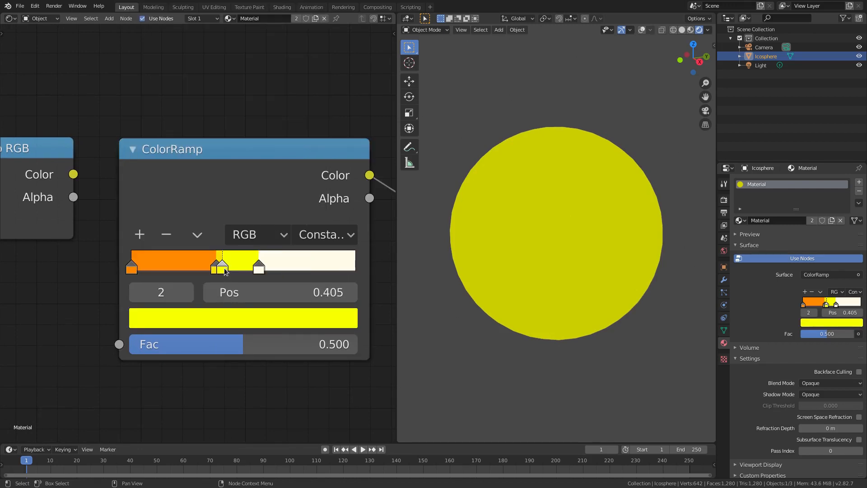
pyautogui.click(215, 269)
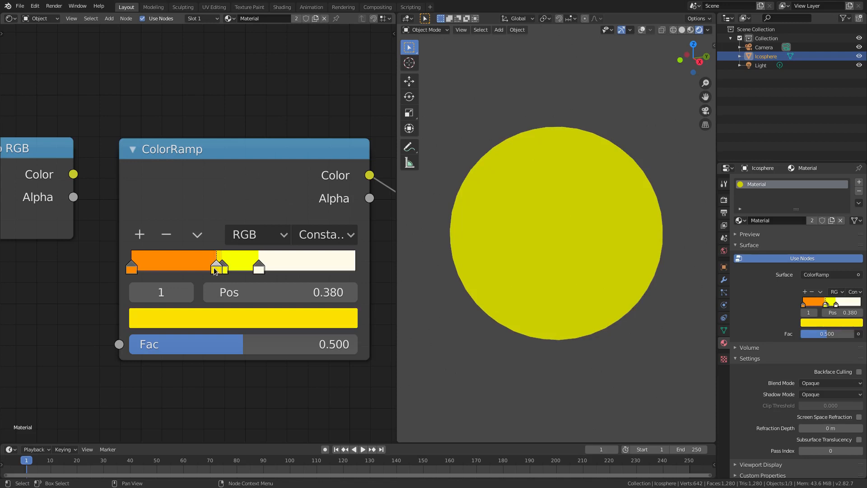
pyautogui.click(132, 268)
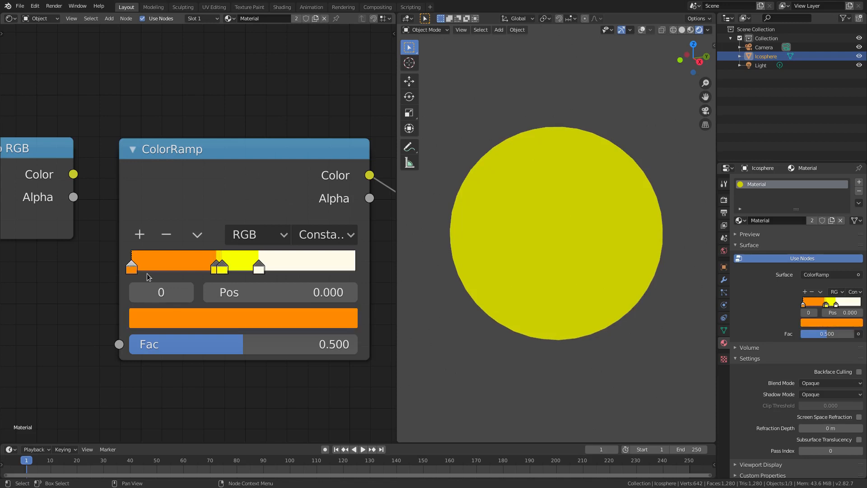
# Step: Connect Shader to RGB's Color to the ColorRamp's Fac and the Diffuse BSDF output to the Shader to RGB input
pyautogui.scroll(-19, 135, 402)
pyautogui.moveTo(150, 342); pyautogui.dragTo(172, 359, button='middle')
pyautogui.scroll(4, 176, 355)
pyautogui.moveTo(226, 302); pyautogui.dragTo(222, 290, button='middle')
pyautogui.moveTo(185, 226); pyautogui.dragTo(202, 278)
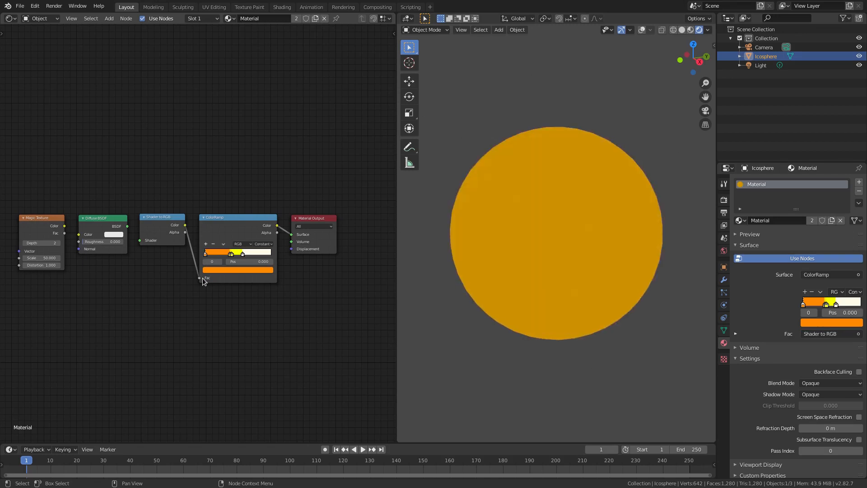
pyautogui.moveTo(128, 225); pyautogui.dragTo(147, 241)
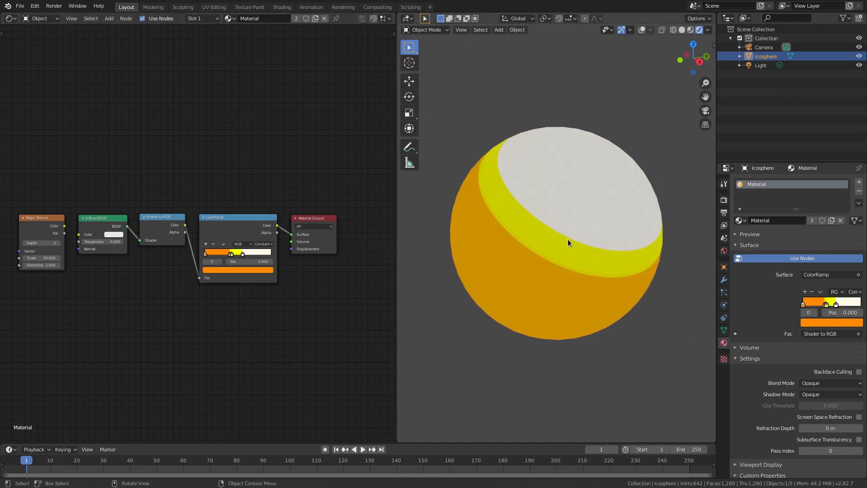
# Step: Select the scene's light and try moving it to test the sphere's shading
pyautogui.moveTo(556, 270); pyautogui.dragTo(600, 307, button='middle')
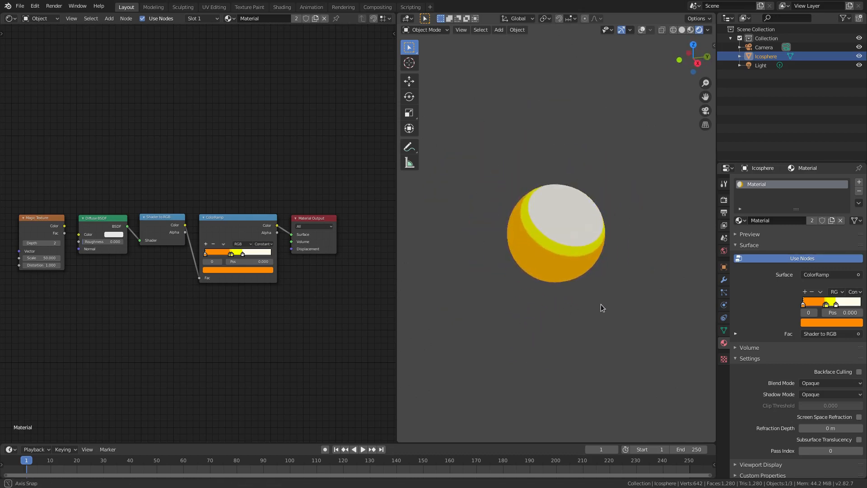
pyautogui.click(757, 64)
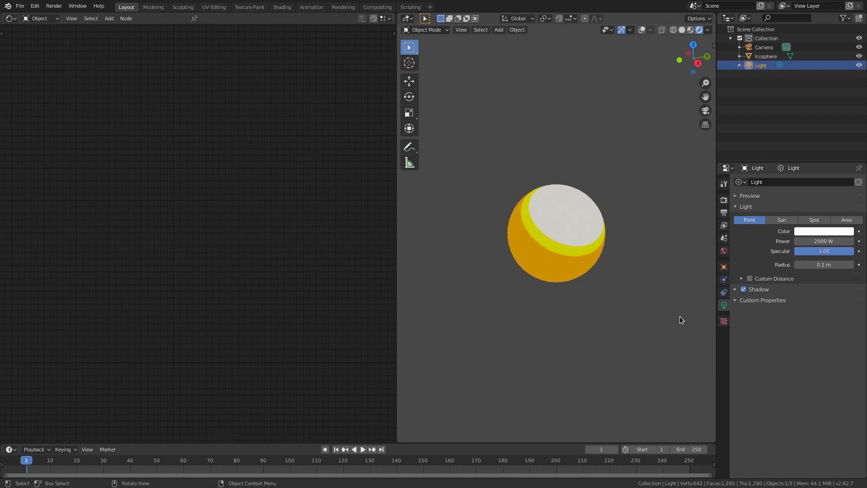
pyautogui.press('g')
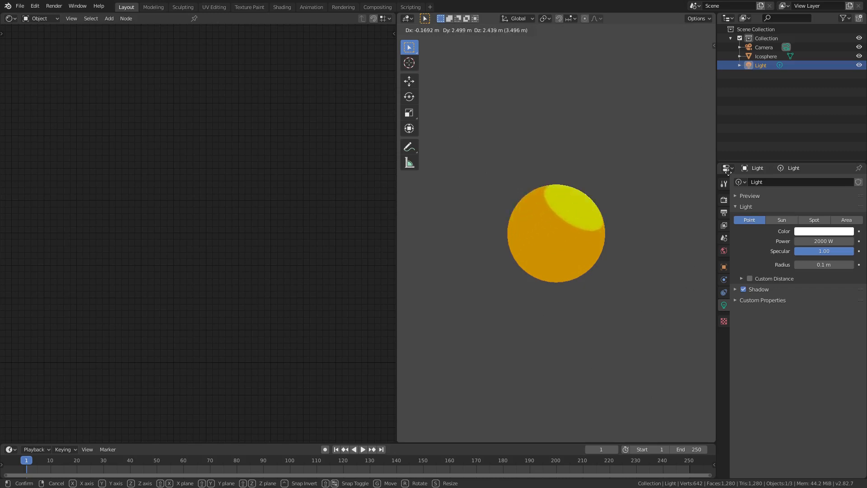
pyautogui.click(619, 5)
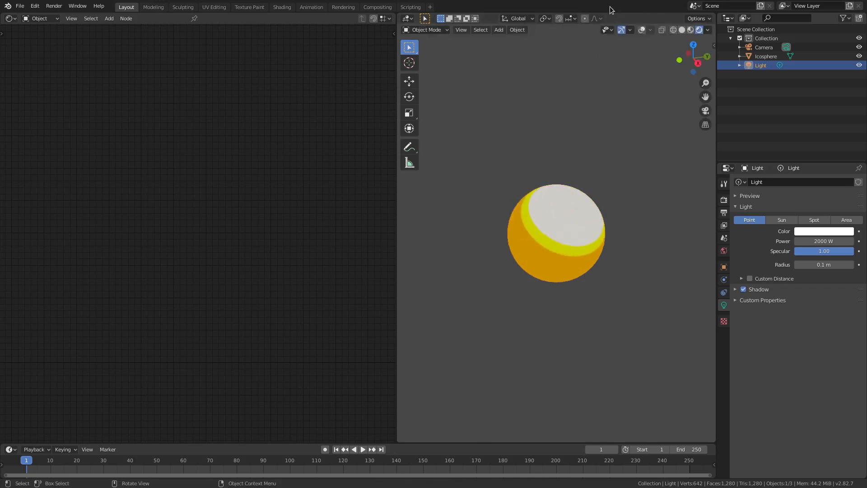
# Step: Show the viewport overlays and move the light by about -2.47 m in X, -2.05 m in Y and -3.75 m in Z
pyautogui.click(642, 30)
pyautogui.scroll(-5, 517, 201)
pyautogui.moveTo(533, 196); pyautogui.dragTo(614, 177, button='middle')
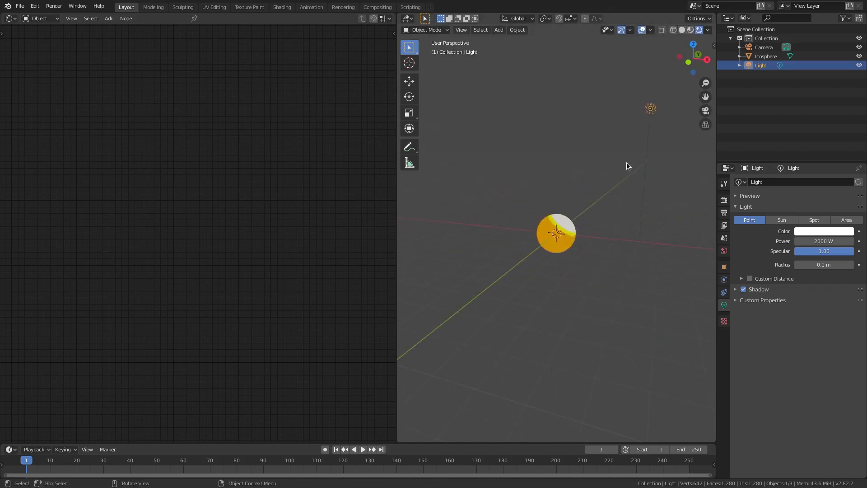
pyautogui.press('g')
pyautogui.click(614, 194)
pyautogui.scroll(7, 553, 229)
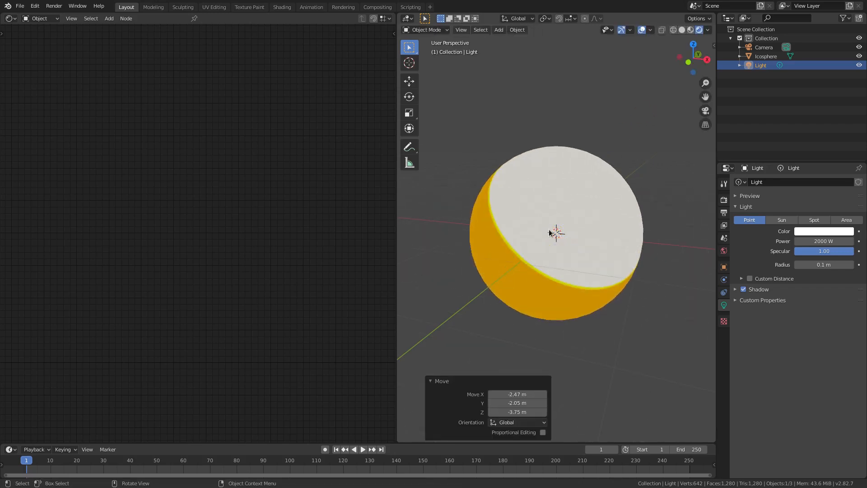
pyautogui.scroll(3, 530, 242)
# Step: Reposition the light again relative to the sphere to test the color bands
pyautogui.scroll(-6, 489, 276)
pyautogui.press('g')
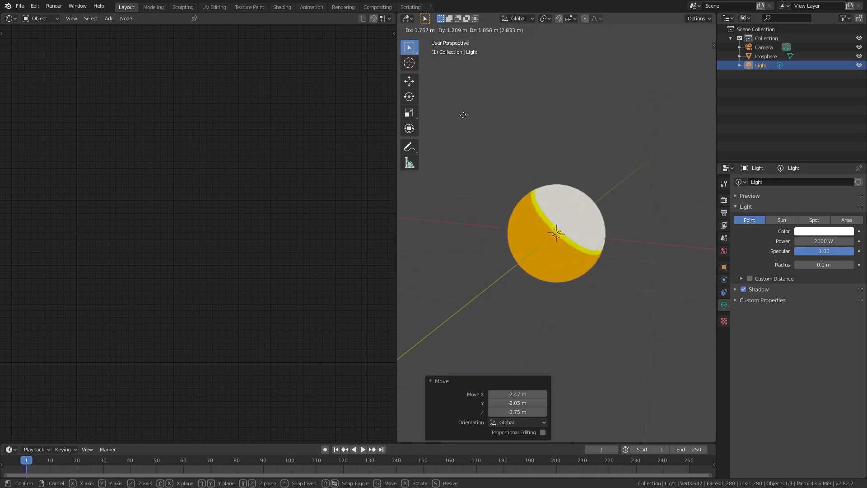
pyautogui.click(565, 271)
# Step: Try another light position from a rotated view of the sphere and undo the move
pyautogui.scroll(-6, 533, 276)
pyautogui.moveTo(476, 256); pyautogui.dragTo(616, 235, button='middle')
pyautogui.press('g')
pyautogui.click(692, 246)
pyautogui.scroll(6, 558, 243)
pyautogui.click(568, 246)
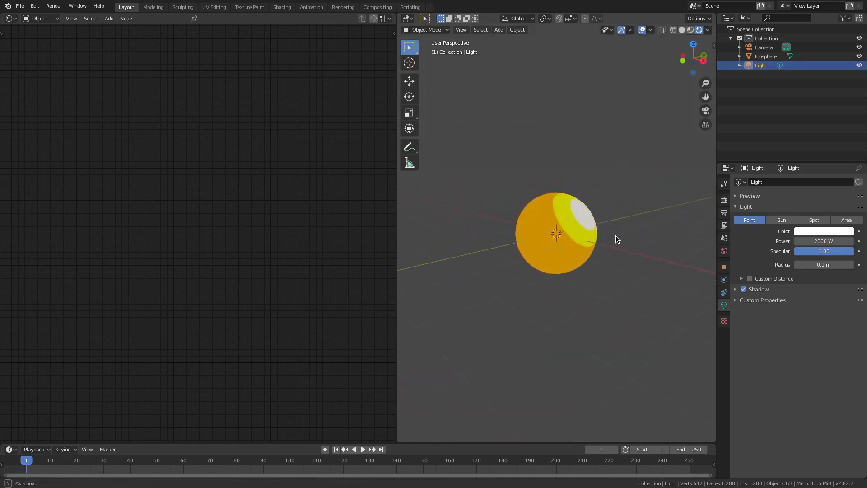
pyautogui.scroll(-5, 612, 233)
pyautogui.hotkey('ctrl', 'z')
# Step: Move the light by about 3.45 m in X, 5.03 m in Y and 4.06 m in Z, and switch the viewport to solid shading
pyautogui.scroll(3, 577, 244)
pyautogui.press('g')
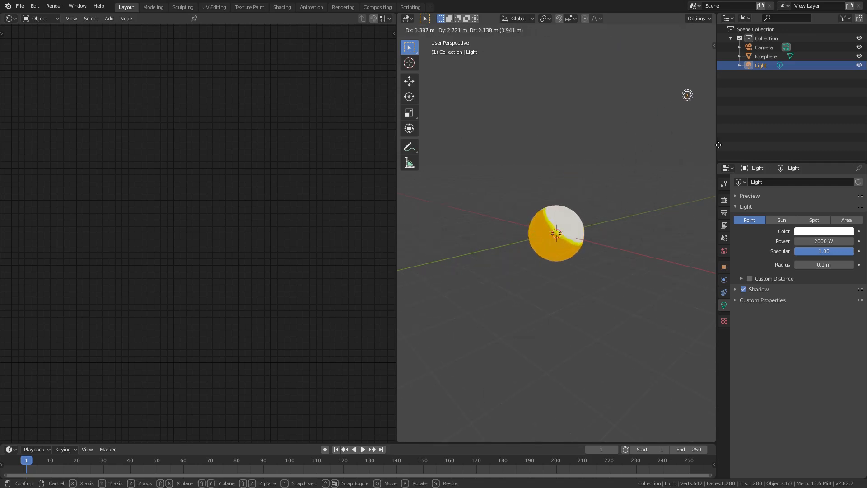
pyautogui.click(485, 105)
pyautogui.moveTo(564, 194); pyautogui.dragTo(533, 200, button='middle')
pyautogui.scroll(6, 587, 217)
pyautogui.moveTo(644, 233); pyautogui.dragTo(632, 233, button='middle')
pyautogui.click(681, 30)
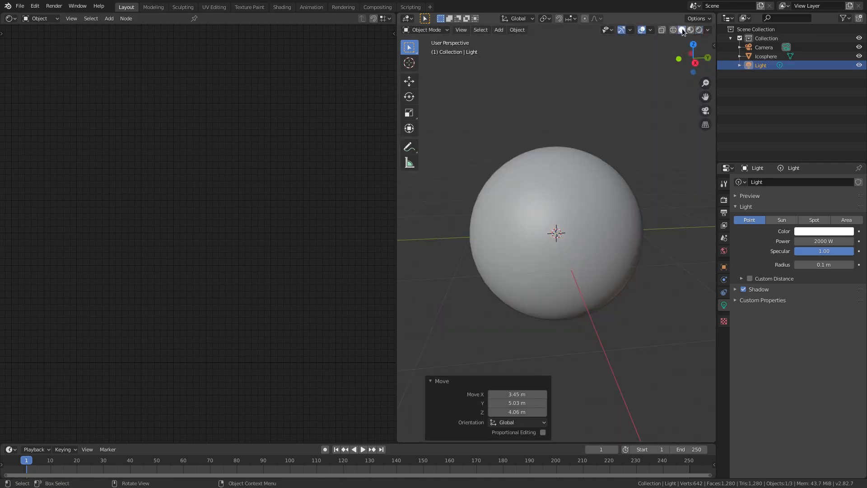
# Step: Hide the overlays, return to rendered shading, and connect the Magic Texture's Color output to the Diffuse BSDF's Color on the icosphere
pyautogui.click(641, 30)
pyautogui.click(699, 30)
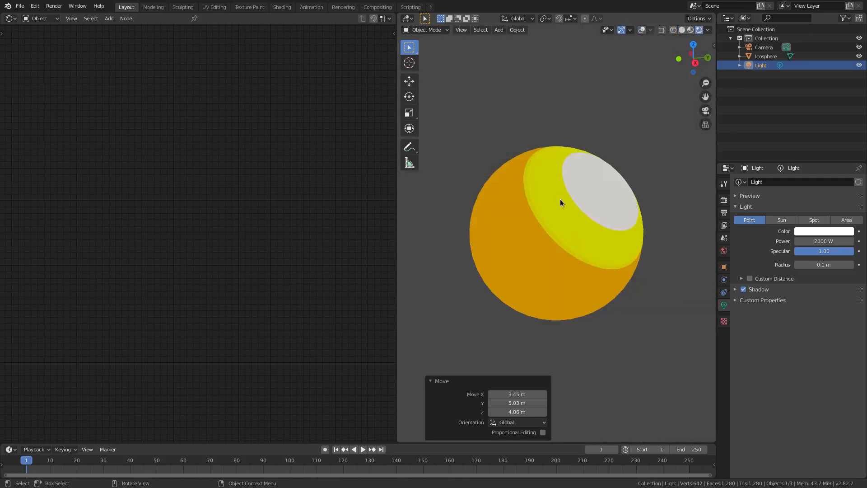
pyautogui.click(559, 198)
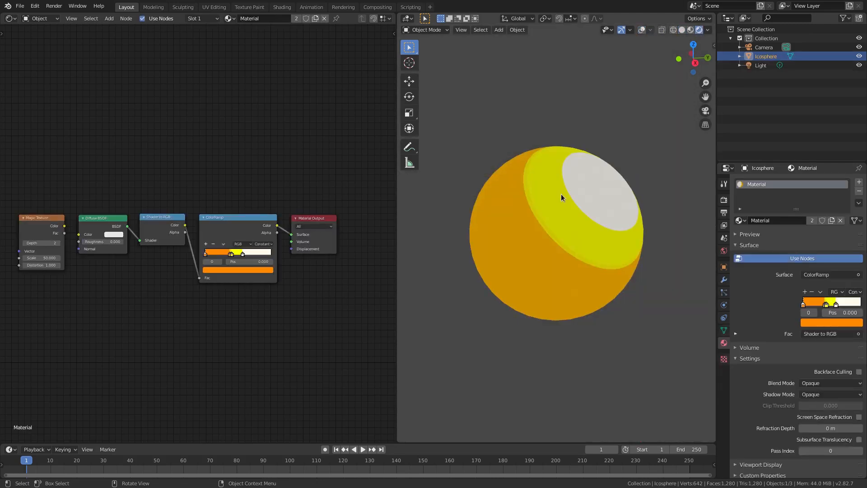
pyautogui.scroll(3, 124, 301)
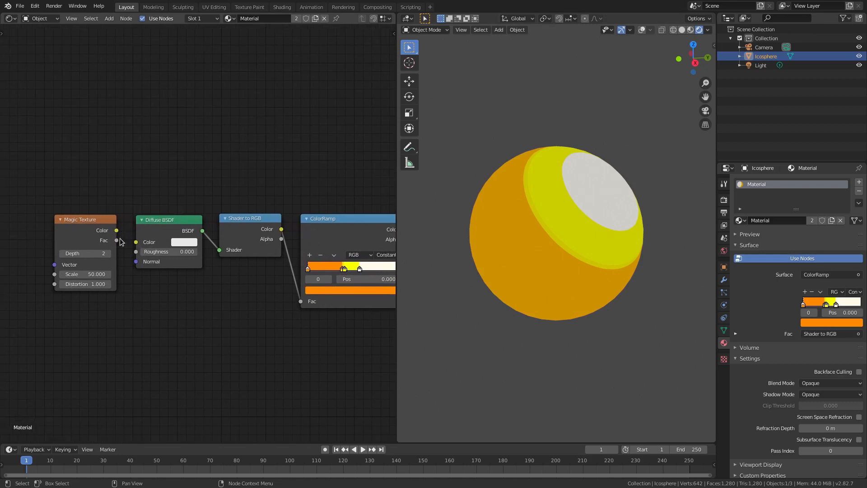
pyautogui.moveTo(117, 231); pyautogui.dragTo(138, 243)
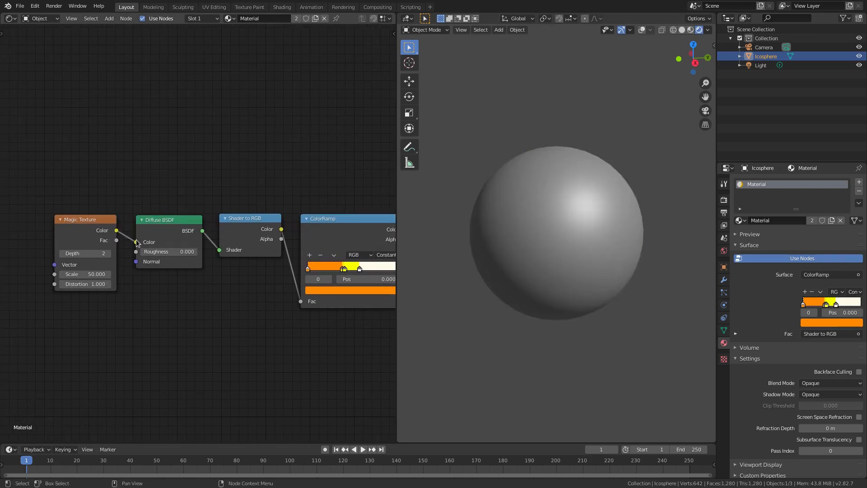
# Step: Try a Magic Texture scale of 5 on the sphere and set the scale back to 50
pyautogui.scroll(2, 635, 254)
pyautogui.moveTo(635, 254); pyautogui.dragTo(584, 254, button='middle')
pyautogui.moveTo(594, 269)
pyautogui.mouseDown(button='middle')
pyautogui.moveTo(644, 263)
pyautogui.moveTo(576, 264)
pyautogui.mouseUp(button='middle')
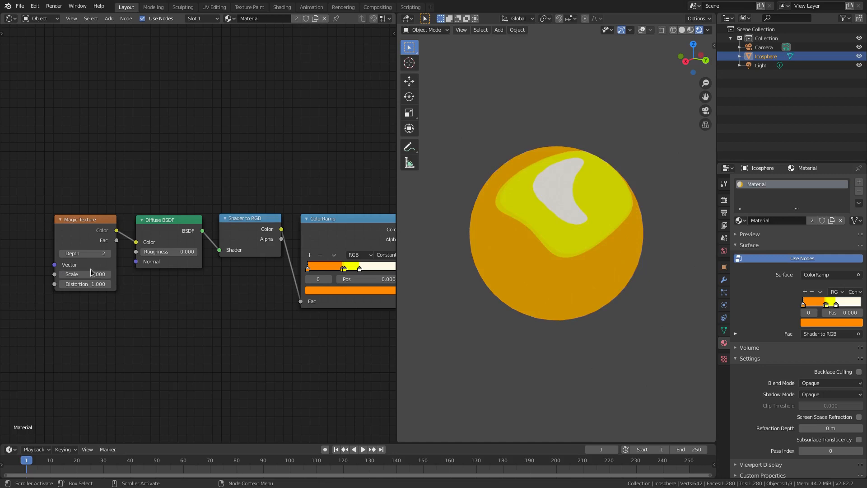
pyautogui.press('Return')
pyautogui.scroll(-2, 474, 311)
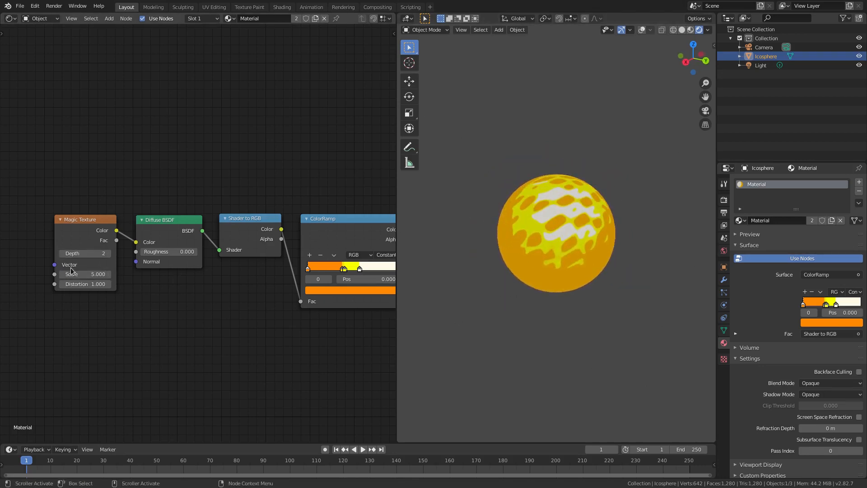
pyautogui.write('50')
pyautogui.press('Return')
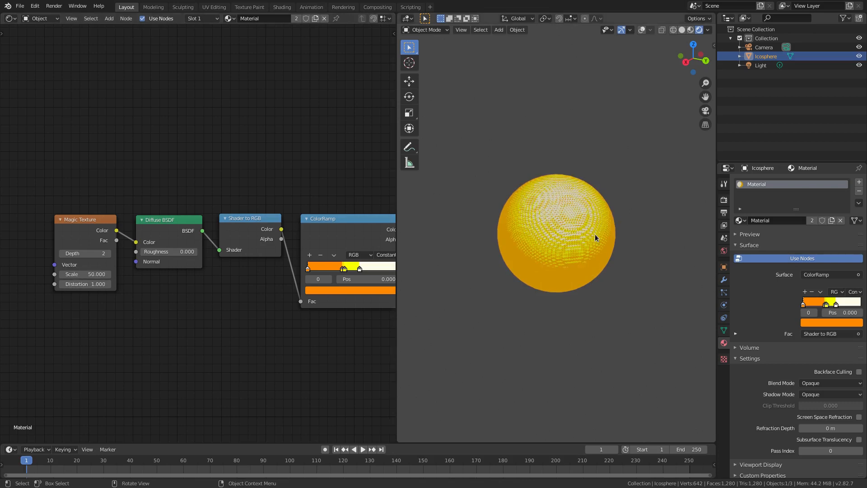
# Step: Move the light by about -1.64 m in X, -3.6 m in Y and -2.21 m in Z and inspect the sphere's dot pattern
pyautogui.scroll(4, 596, 238)
pyautogui.moveTo(319, 291); pyautogui.dragTo(263, 292, button='middle')
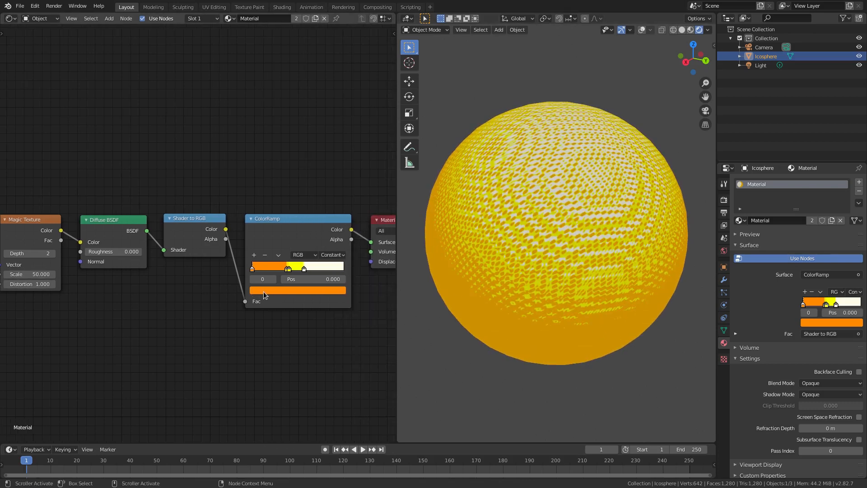
pyautogui.scroll(-3, 540, 237)
pyautogui.moveTo(540, 237); pyautogui.dragTo(596, 232, button='middle')
pyautogui.scroll(-4, 596, 235)
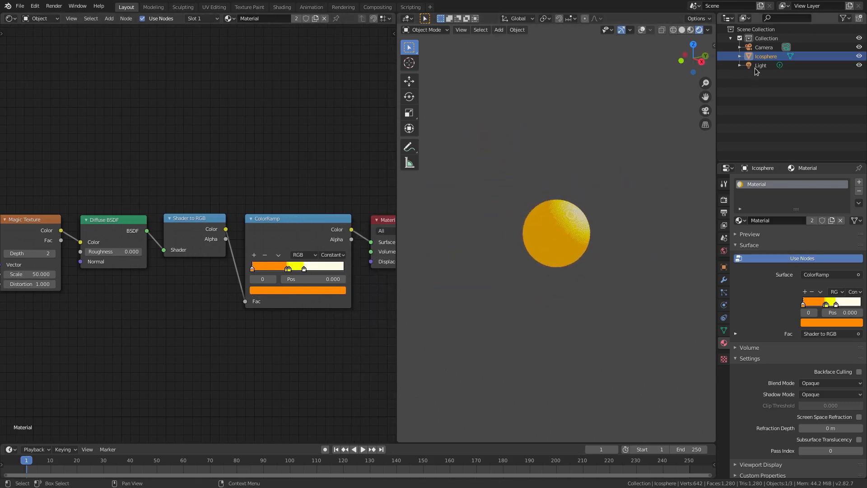
pyautogui.click(640, 174)
pyautogui.press('g')
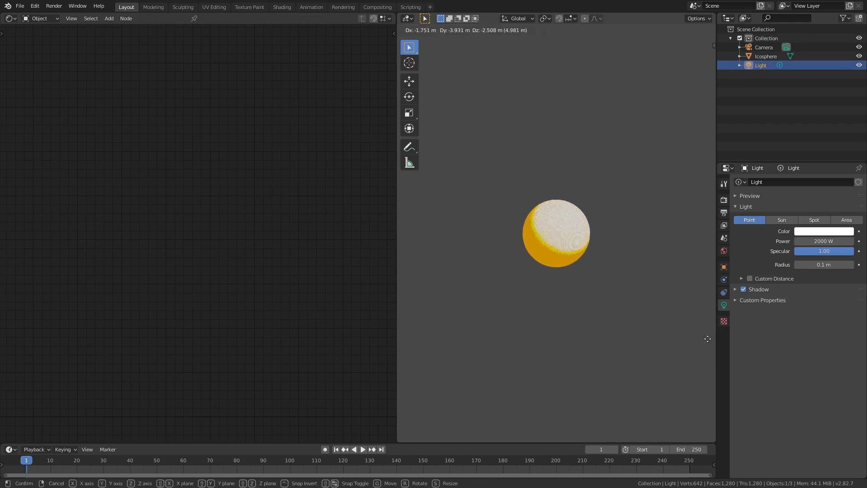
pyautogui.click(468, 277)
pyautogui.scroll(6, 577, 201)
pyautogui.moveTo(579, 200)
pyautogui.mouseDown(button='middle')
pyautogui.moveTo(575, 211)
pyautogui.moveTo(562, 201)
pyautogui.mouseUp(button='middle')
pyautogui.scroll(-3, 610, 149)
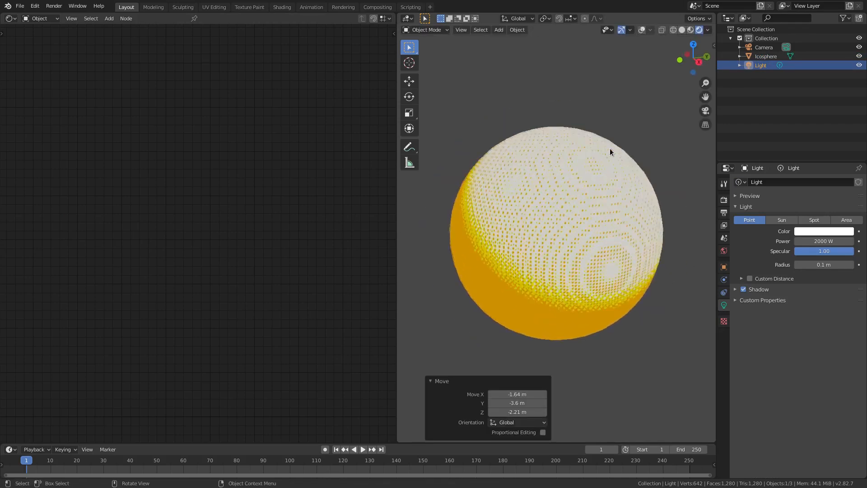
pyautogui.moveTo(571, 168); pyautogui.dragTo(545, 172, button='middle')
pyautogui.scroll(2, 523, 246)
pyautogui.moveTo(523, 248); pyautogui.dragTo(532, 242, button='middle')
# Step: Select the icosphere and shift the second ColorRamp stop down to 0.039 and back up to about 0.239
pyautogui.click(549, 227)
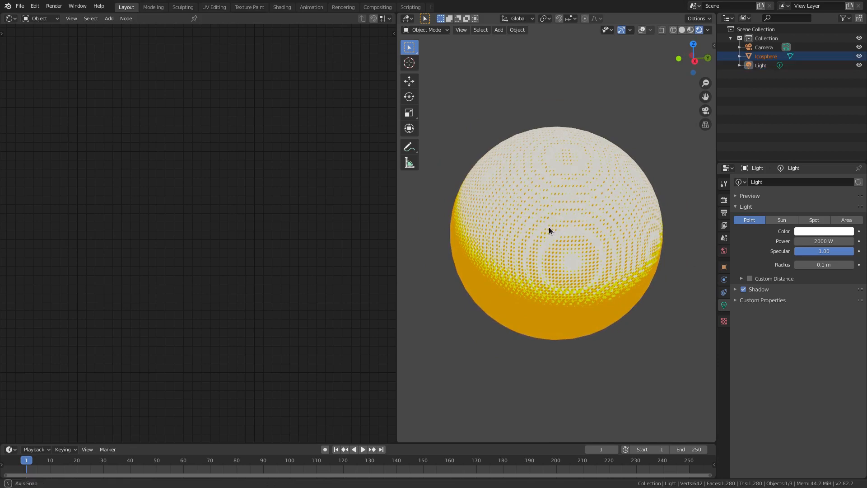
pyautogui.scroll(3, 265, 323)
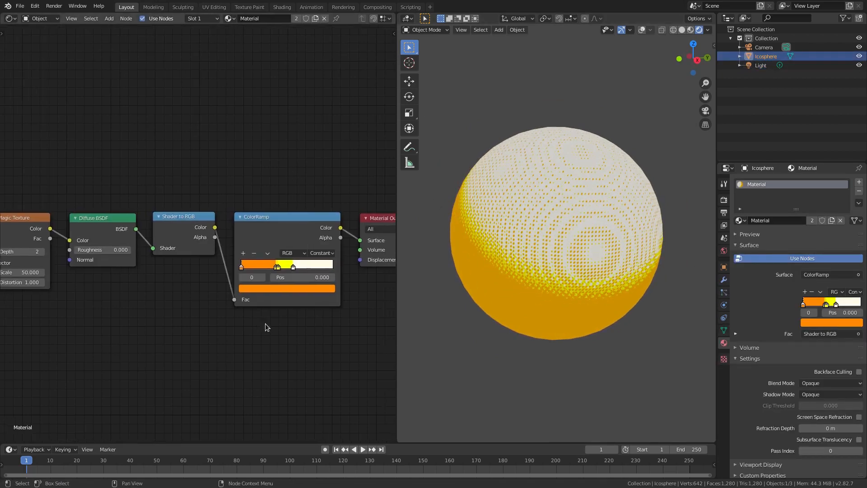
pyautogui.click(296, 274)
pyautogui.moveTo(294, 276); pyautogui.dragTo(255, 275)
pyautogui.moveTo(564, 235); pyautogui.dragTo(544, 258, button='middle')
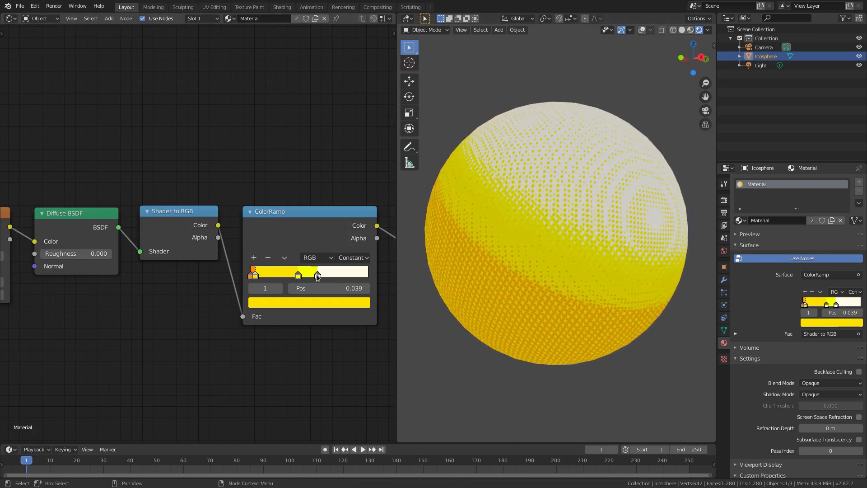
pyautogui.moveTo(259, 275); pyautogui.dragTo(282, 275)
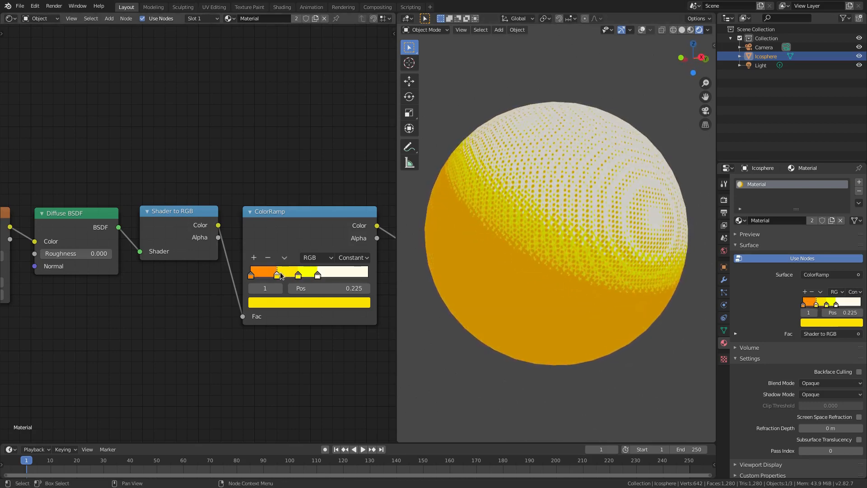
# Step: Set the ColorRamp interpolation to Linear and move the second stop to 0.252
pyautogui.click(343, 258)
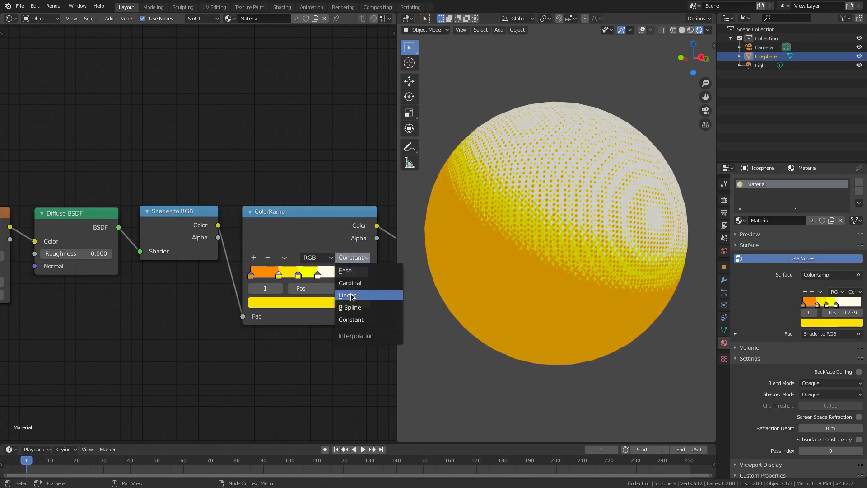
pyautogui.click(352, 296)
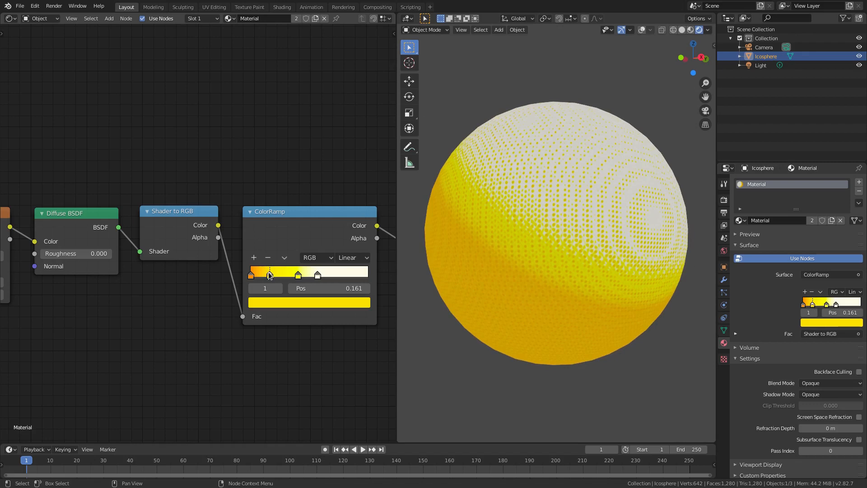
pyautogui.moveTo(277, 275); pyautogui.dragTo(281, 275)
# Step: Try Ease and B-Spline interpolation on the ColorRamp and return it to Linear
pyautogui.click(353, 257)
pyautogui.click(367, 270)
pyautogui.click(362, 258)
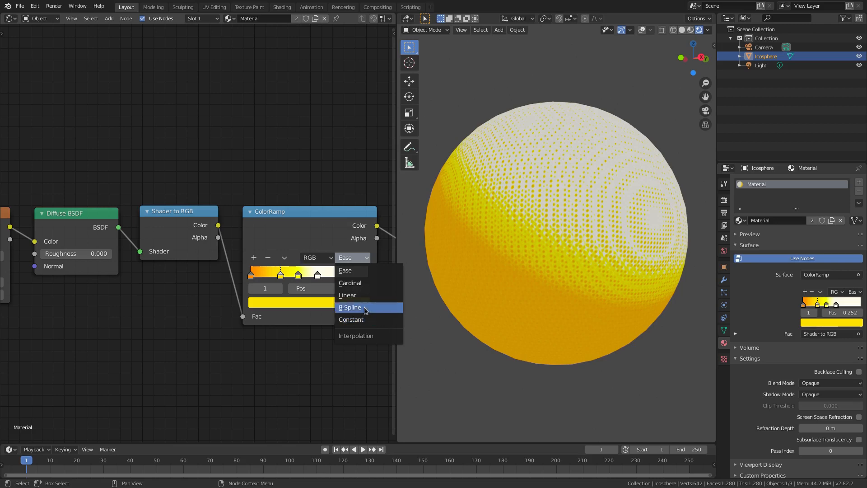
pyautogui.click(349, 307)
pyautogui.click(341, 258)
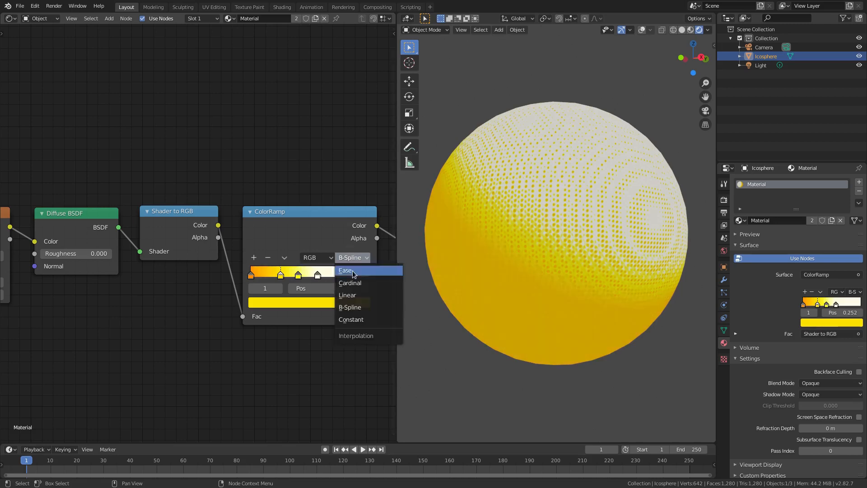
pyautogui.click(354, 294)
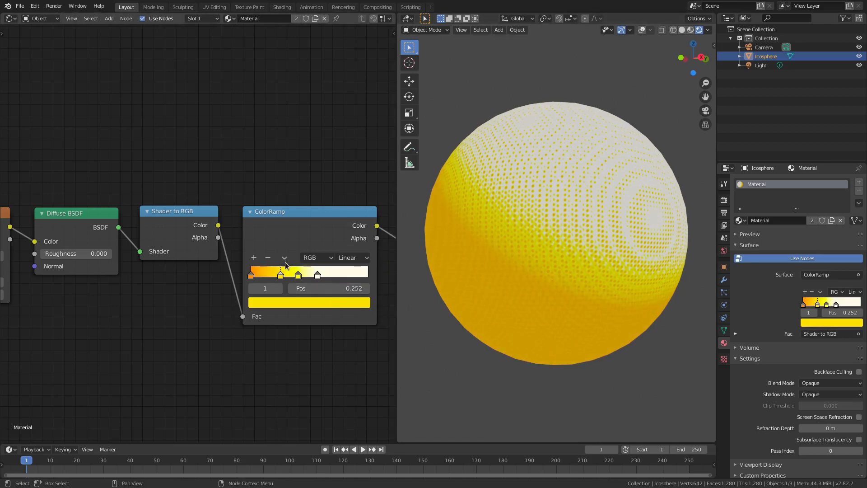
# Step: Recolor the first ColorRamp stop bright green with hue 0.305 and saturation 0.891, and the second stop pale green
pyautogui.click(251, 274)
pyautogui.click(279, 302)
pyautogui.click(280, 178)
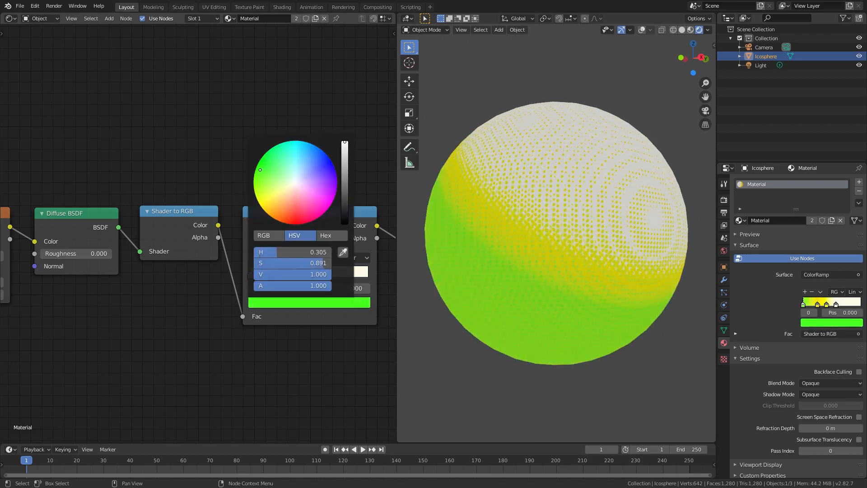
pyautogui.click(285, 288)
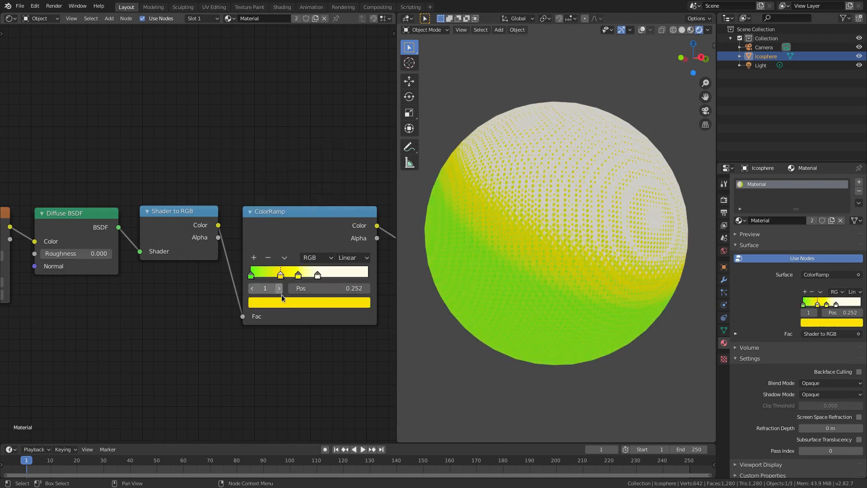
pyautogui.click(282, 299)
pyautogui.click(291, 168)
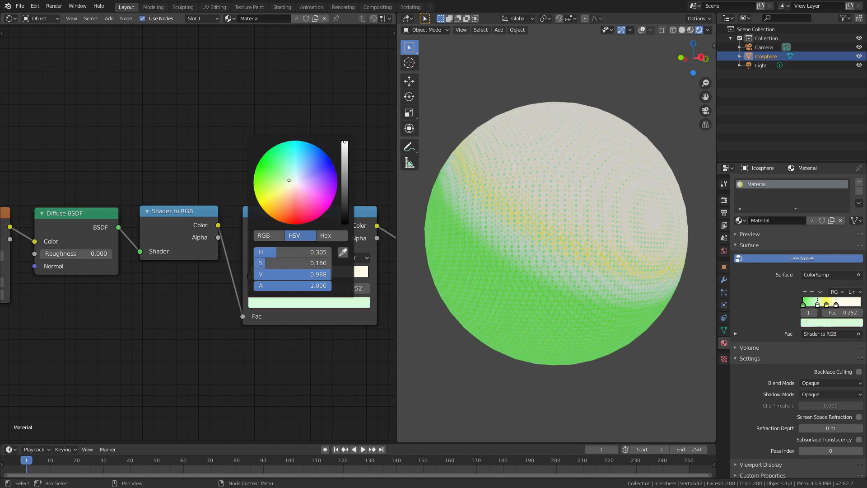
pyautogui.moveTo(289, 180); pyautogui.dragTo(284, 175)
# Step: Recolor the third ColorRamp stop from yellow to near-white and open the fourth stop's color
pyautogui.click(295, 277)
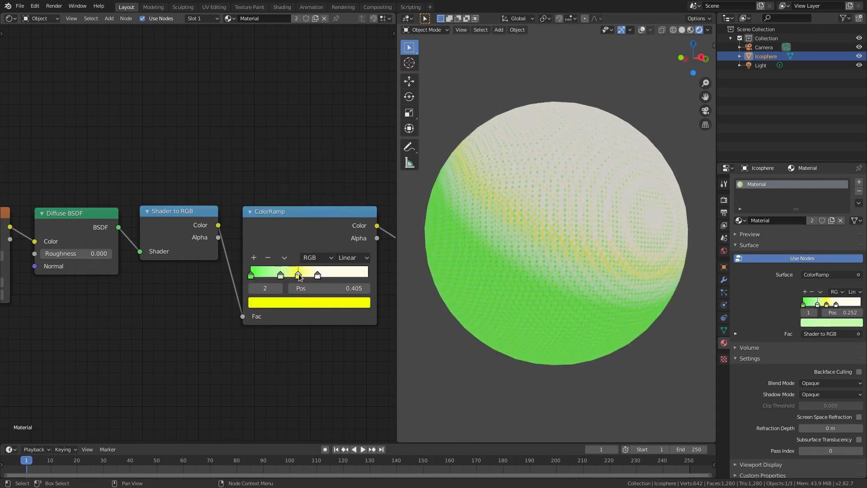
pyautogui.click(304, 303)
pyautogui.click(288, 180)
pyautogui.click(317, 277)
pyautogui.click(317, 299)
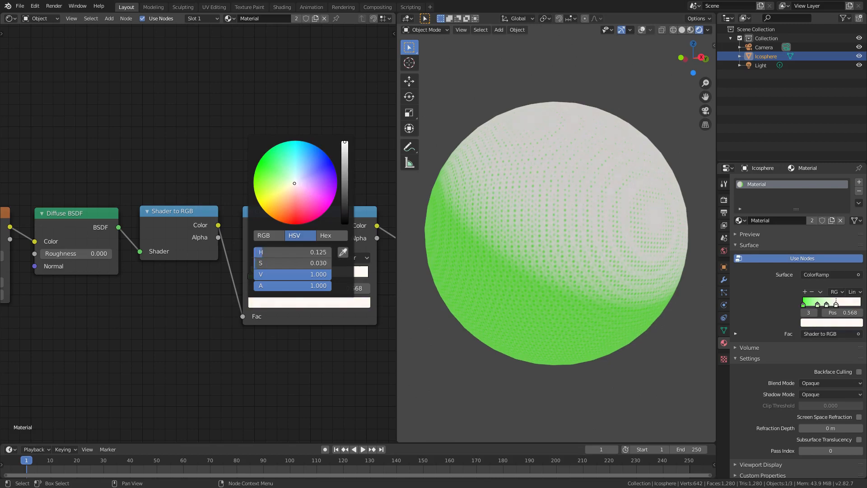
# Step: Set the View Transform to Standard in the scene's Color Management settings
pyautogui.click(724, 200)
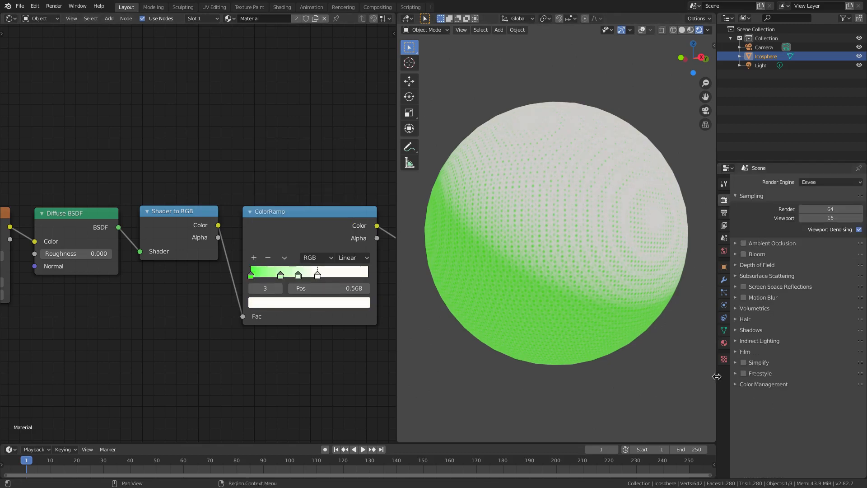
pyautogui.click(734, 383)
pyautogui.click(840, 412)
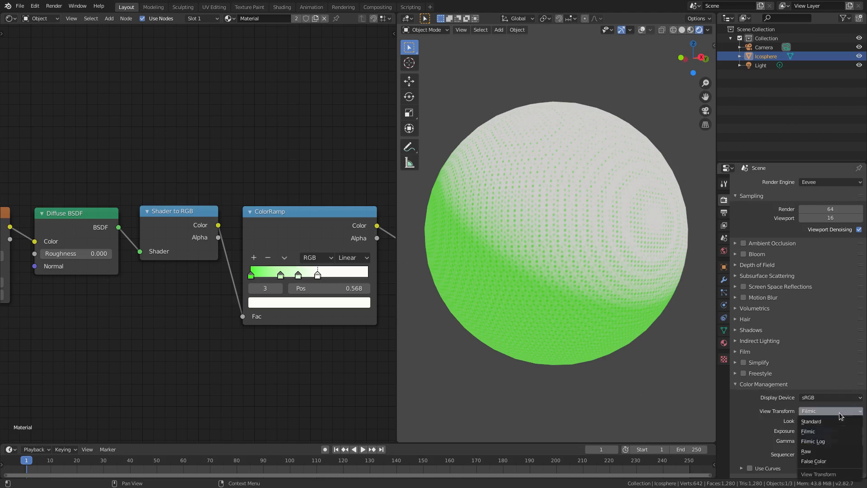
pyautogui.click(817, 421)
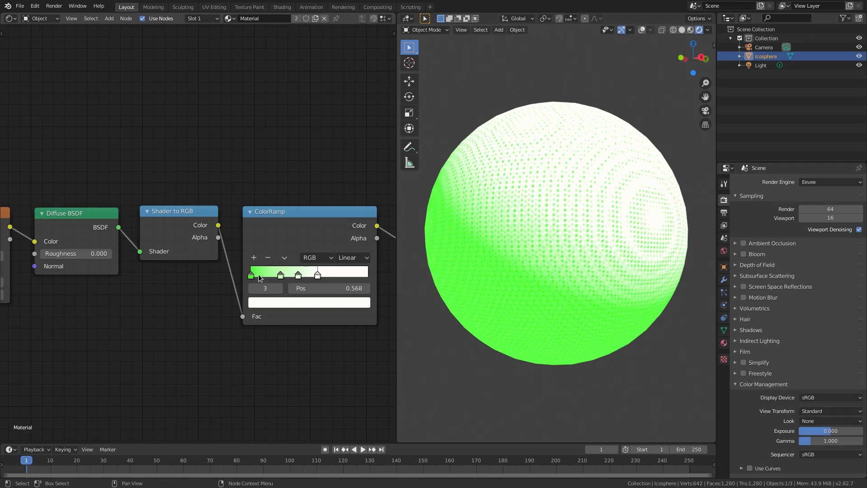
# Step: Undo the View Transform change and the green recoloring of the ColorRamp stops
pyautogui.hotkey('ctrl', 'z')
pyautogui.hotkey('ctrl', 'z')
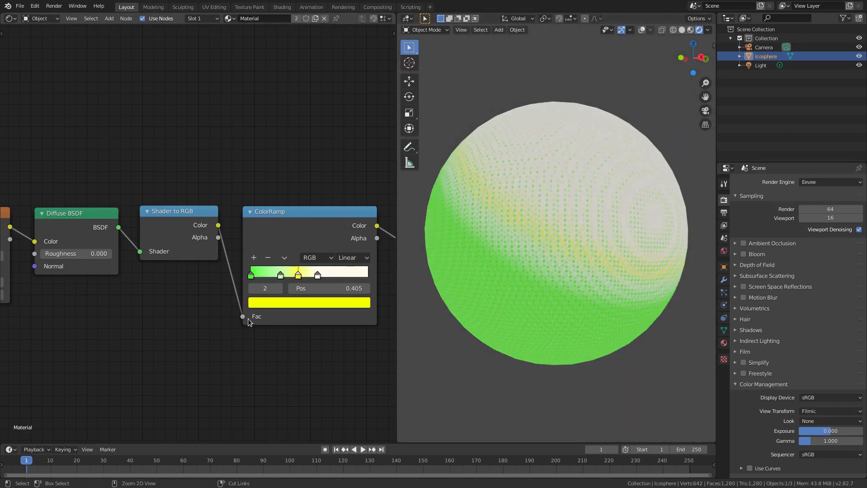
pyautogui.hotkey('ctrl', 'z')
pyautogui.hotkey('ctrl', 'z')
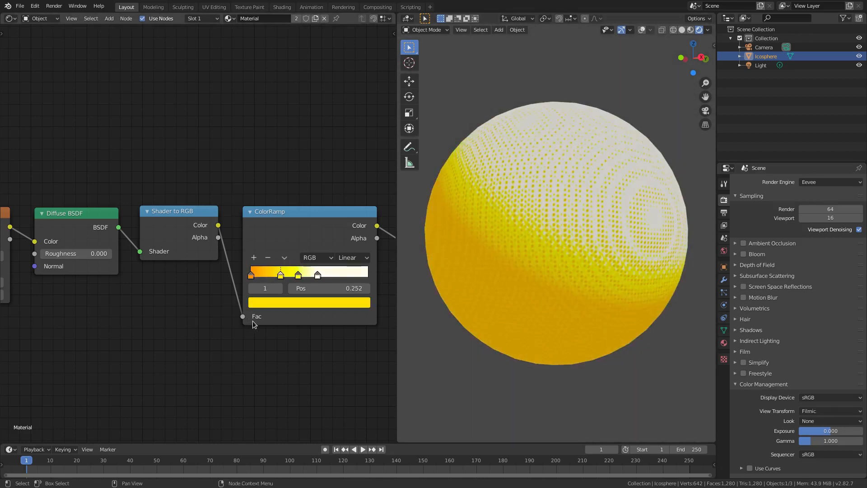
# Step: Switch the View Transform to Standard again and check the orange and yellow sphere from farther away
pyautogui.click(821, 412)
pyautogui.click(817, 414)
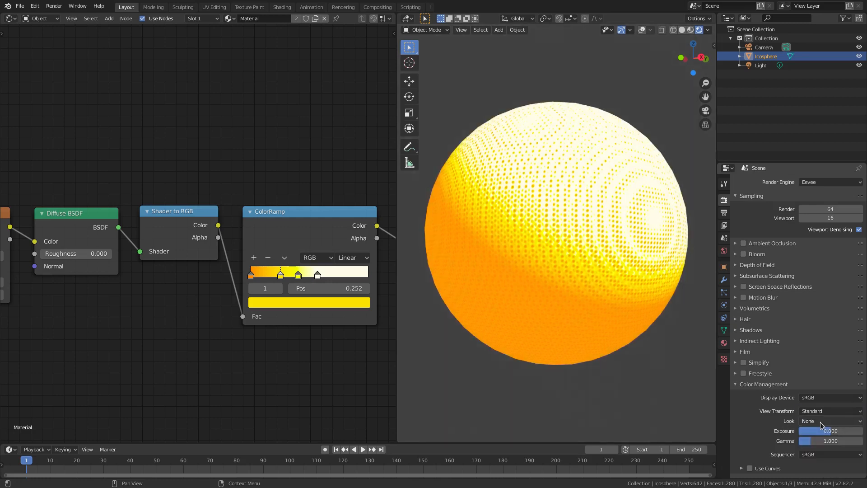
pyautogui.scroll(-3, 601, 269)
pyautogui.scroll(-3, 561, 289)
pyautogui.moveTo(598, 264); pyautogui.dragTo(593, 285, button='middle')
pyautogui.scroll(-1, 592, 285)
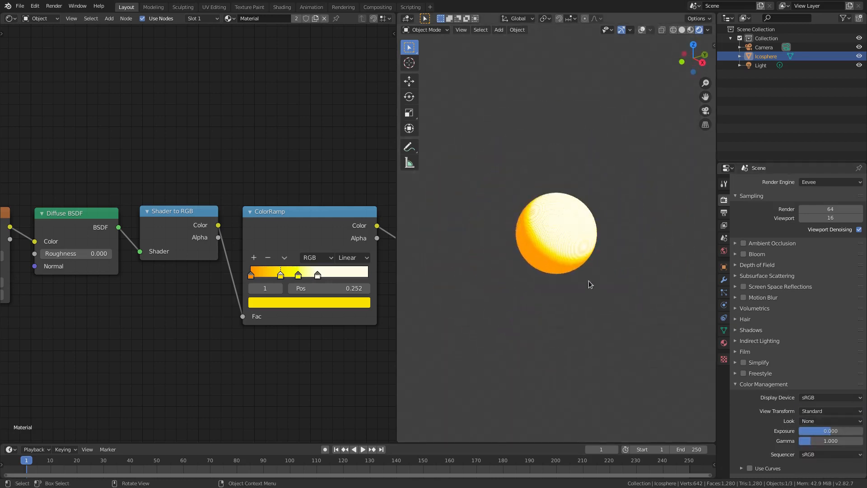
# Step: Shift the ColorRamp's white stop toward the end, the third stop to 0.691 and the second stop to 0.493
pyautogui.scroll(2, 587, 277)
pyautogui.scroll(2, 625, 173)
pyautogui.click(318, 275)
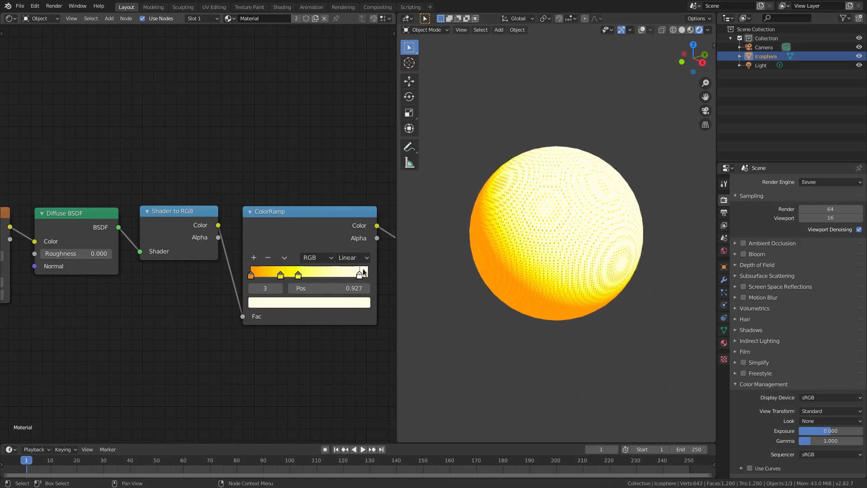
pyautogui.moveTo(298, 275); pyautogui.dragTo(341, 276)
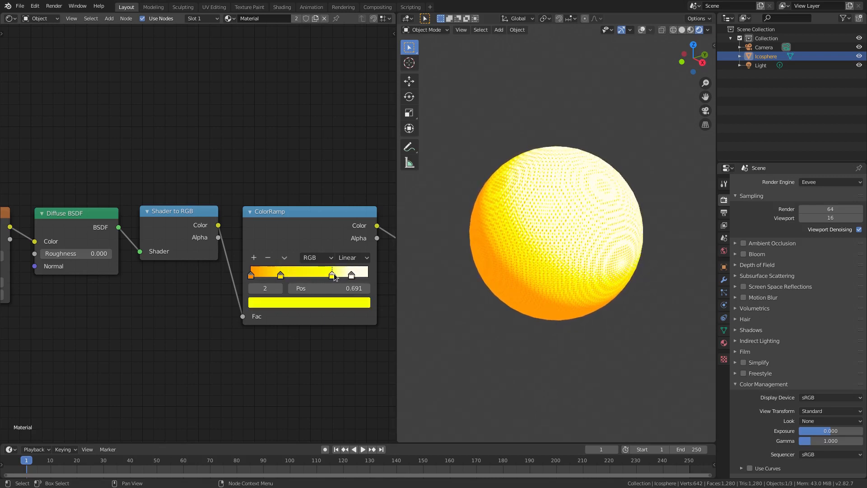
pyautogui.moveTo(280, 275); pyautogui.dragTo(308, 280)
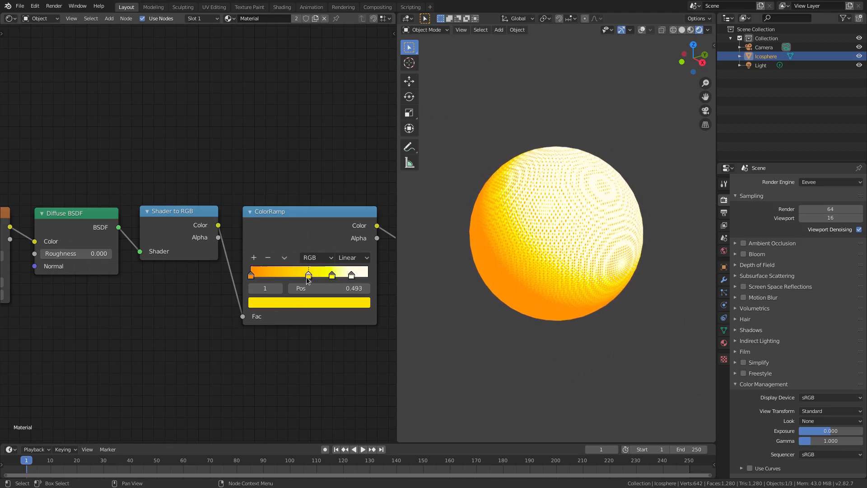
# Step: Add a Monkey mesh and move it beside the sphere by about -0.935 m in X, -2.03 m in Y and 0.121 m in Z
pyautogui.scroll(-3, 570, 334)
pyautogui.scroll(1, 566, 332)
pyautogui.scroll(-4, 568, 325)
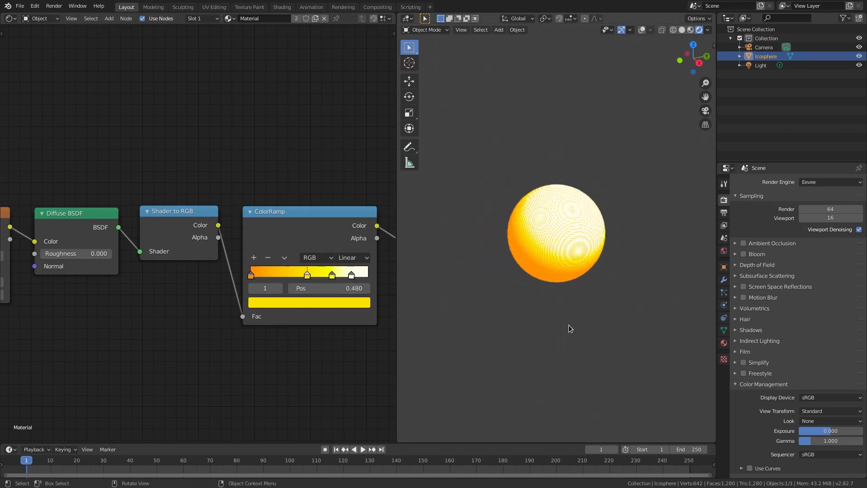
pyautogui.hotkey('shift', 'a')
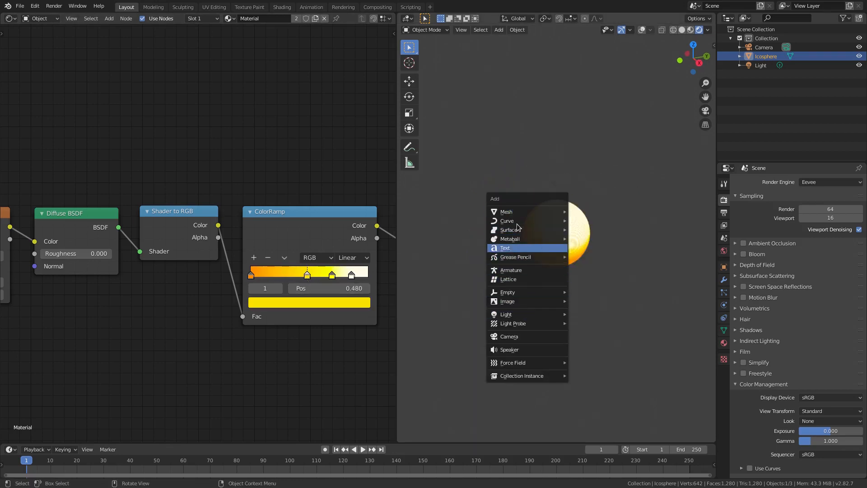
pyautogui.moveTo(538, 212)
pyautogui.click(583, 296)
pyautogui.press('g')
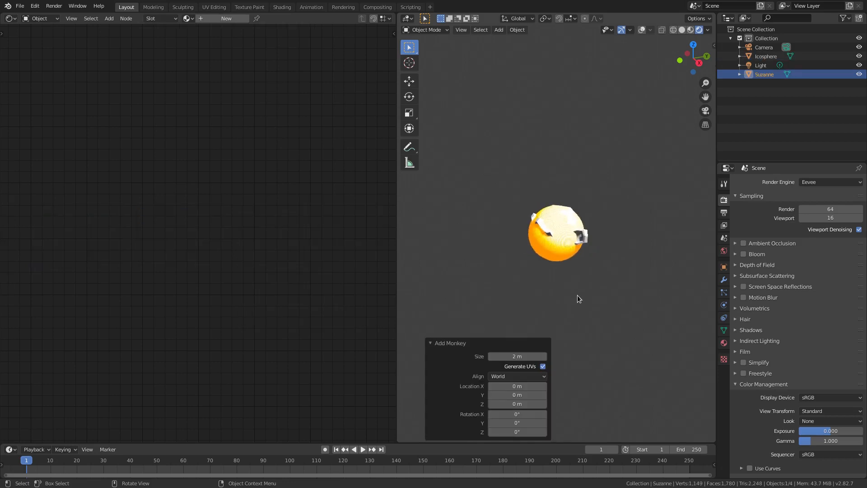
pyautogui.click(496, 274)
# Step: Rotate the monkey freely with Trackball by about -34.4° and 75.6°
pyautogui.moveTo(496, 274); pyautogui.dragTo(531, 277, button='middle')
pyautogui.press('r')
pyautogui.press('r')
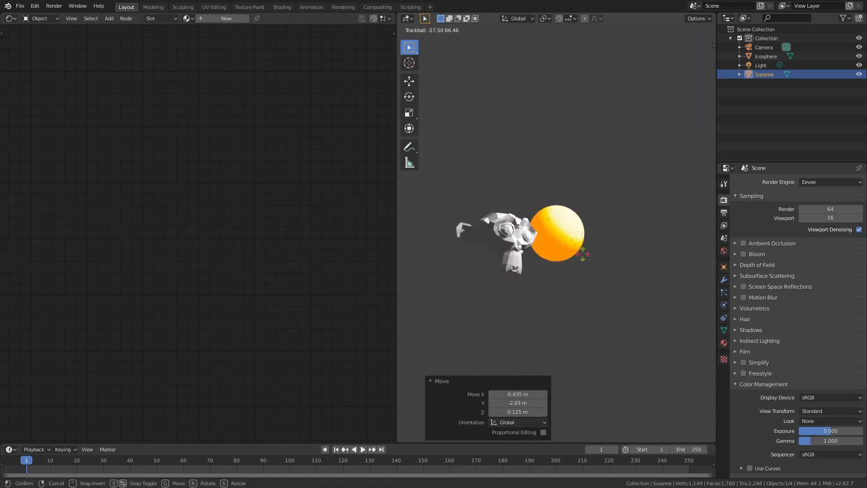
pyautogui.click(591, 251)
# Step: Assign the sphere's existing halftone material, Material, to the monkey
pyautogui.scroll(4, 591, 253)
pyautogui.click(724, 343)
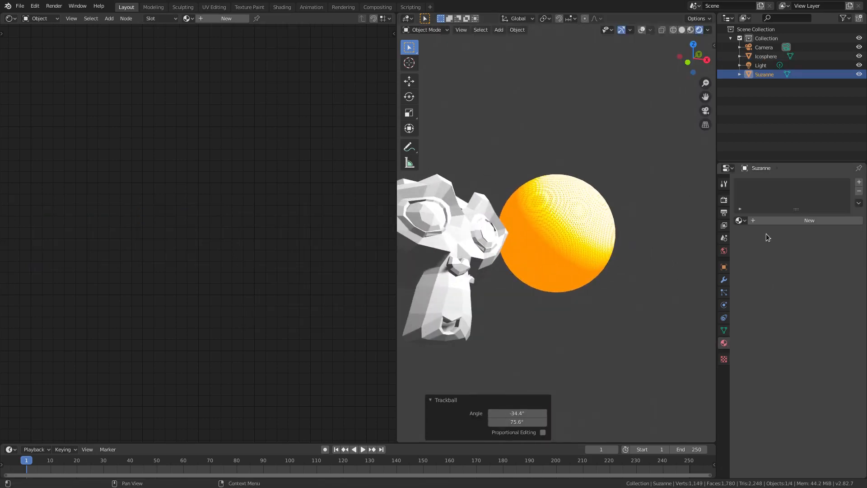
pyautogui.click(739, 220)
pyautogui.click(752, 234)
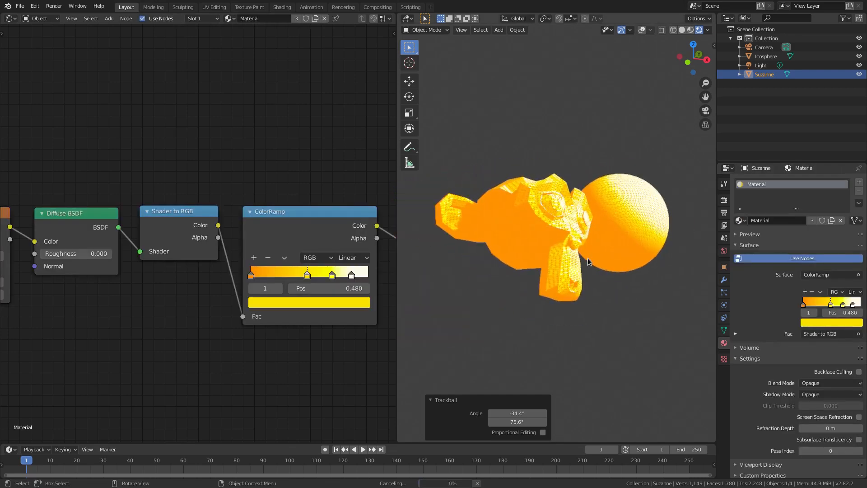
# Step: Shade the monkey smooth and add a Subdivision Surface modifier to it
pyautogui.click(517, 30)
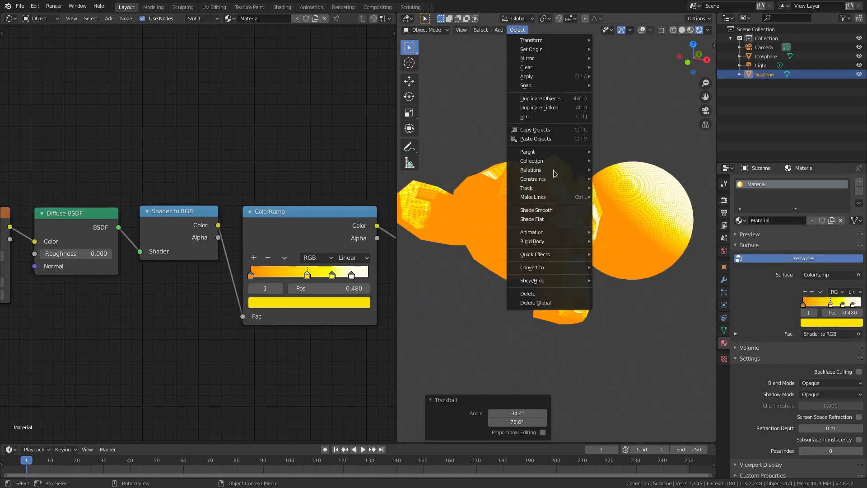
pyautogui.click(541, 211)
pyautogui.click(724, 280)
pyautogui.click(767, 182)
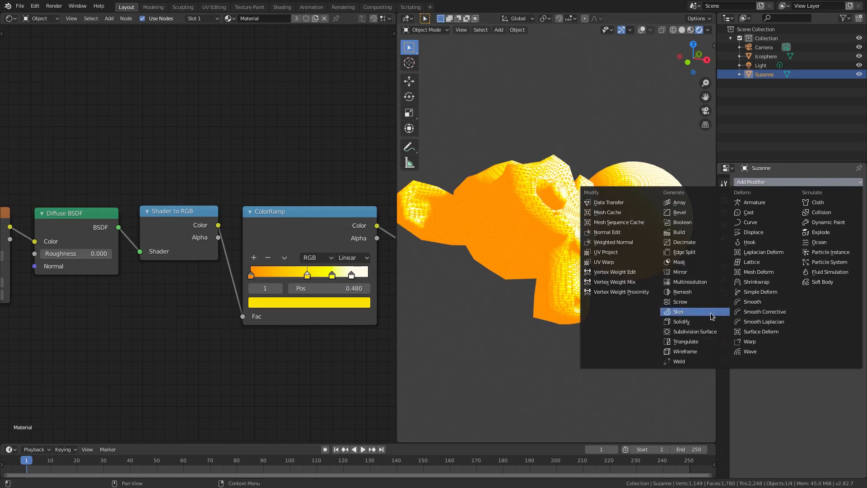
pyautogui.click(682, 334)
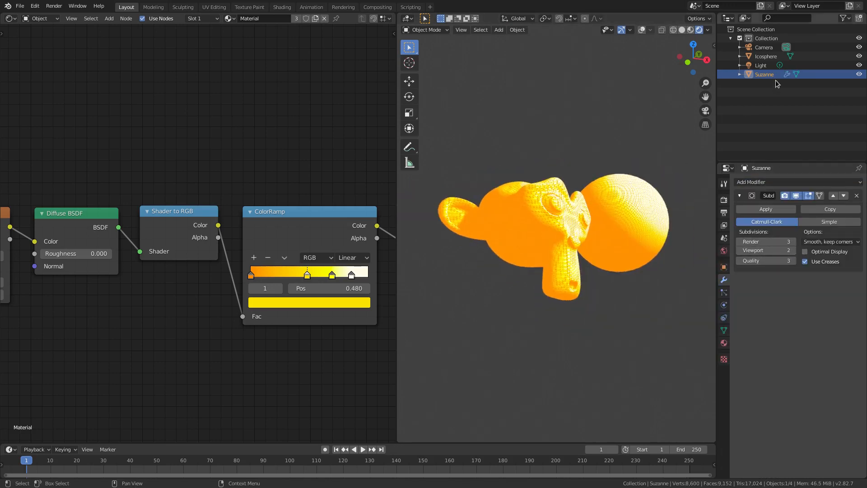
# Step: Move the light to about X 2.8 m, Y 0.39 m and Z 4.8 m
pyautogui.click(763, 65)
pyautogui.press('g')
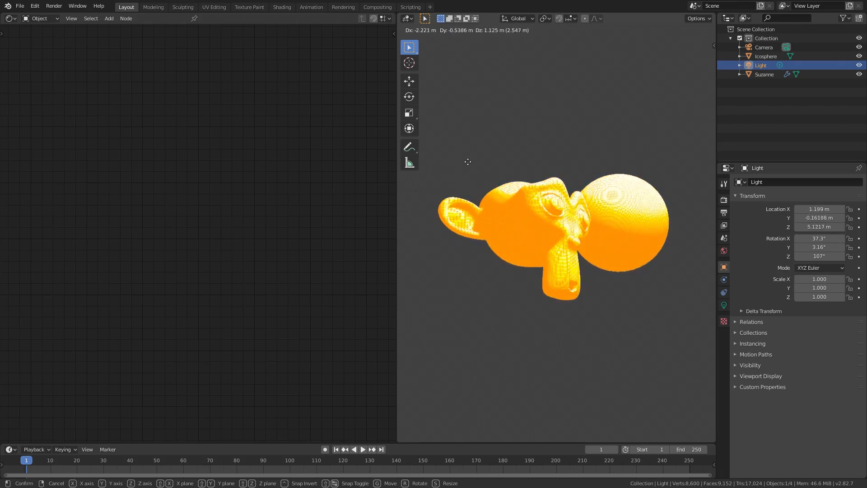
pyautogui.click(593, 226)
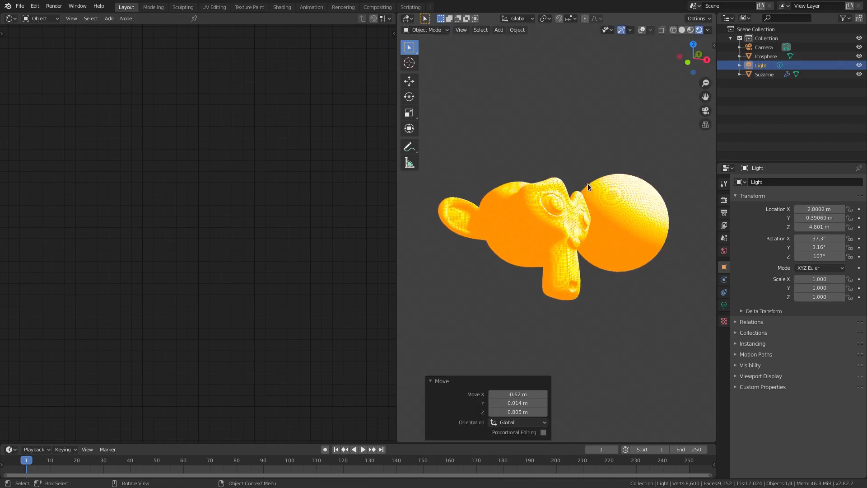
# Step: Select the monkey and recolor the first stop of its material's ColorRamp from orange to bright blue
pyautogui.click(464, 267)
pyautogui.moveTo(277, 289); pyautogui.dragTo(270, 289)
pyautogui.click(282, 302)
pyautogui.moveTo(281, 165); pyautogui.dragTo(264, 145)
# Step: Try other light positions around the monkey and sphere to test the blue and yellow shading
pyautogui.click(760, 65)
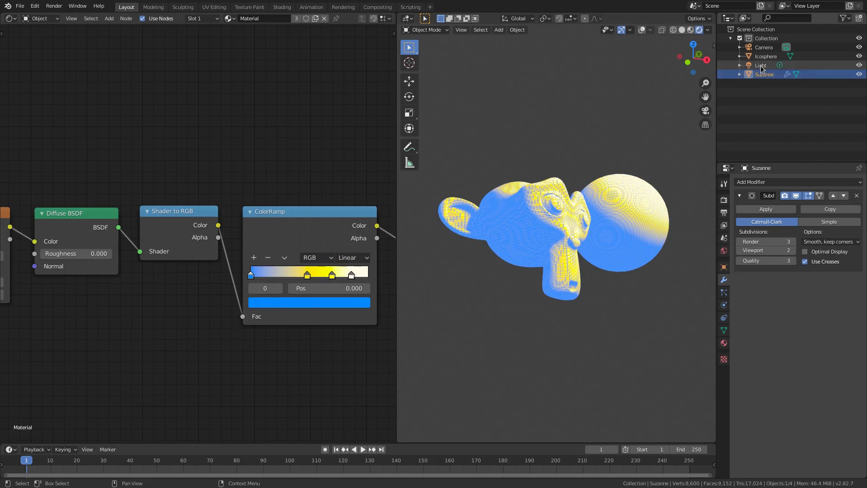
pyautogui.press('g')
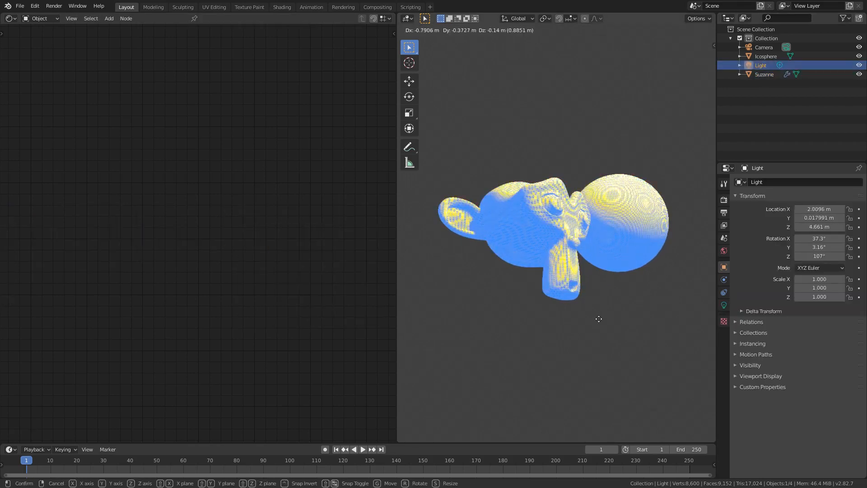
pyautogui.rightClick(677, 210)
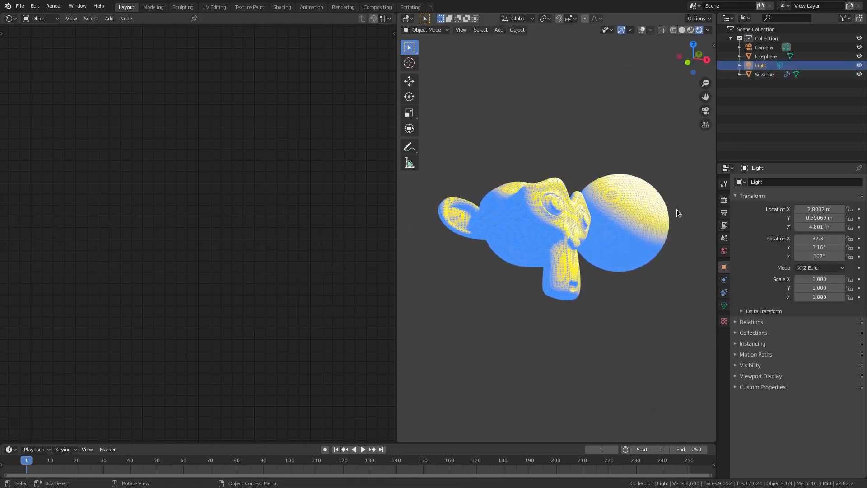
# Step: Join the node editor area into the 3D viewport to enlarge the view of both objects, and select the sphere
pyautogui.scroll(2, 636, 226)
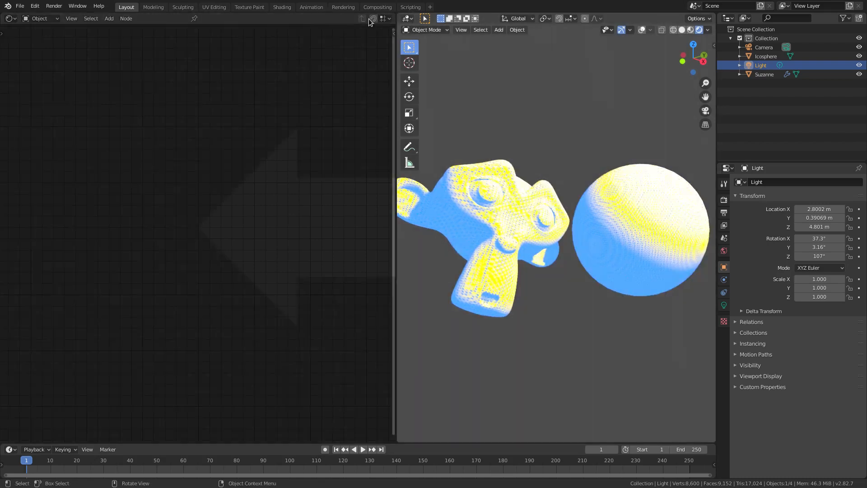
pyautogui.moveTo(368, 19); pyautogui.dragTo(367, 22)
pyautogui.moveTo(472, 285); pyautogui.dragTo(561, 308, button='middle')
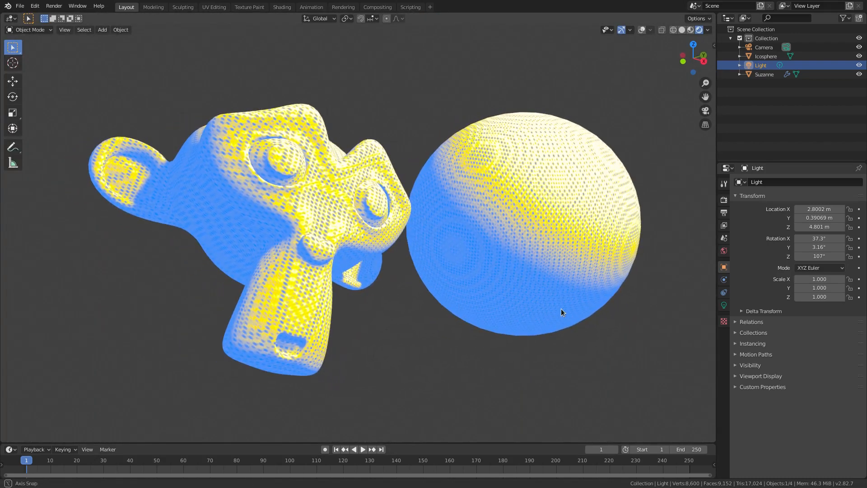
pyautogui.click(594, 227)
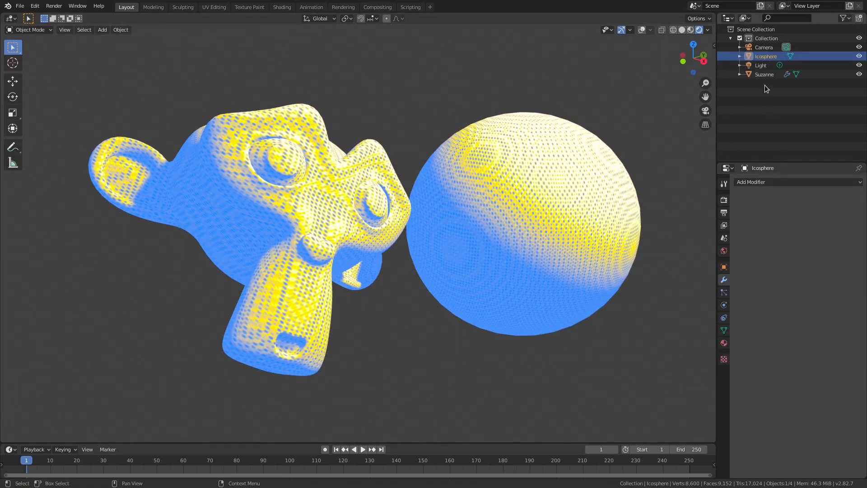